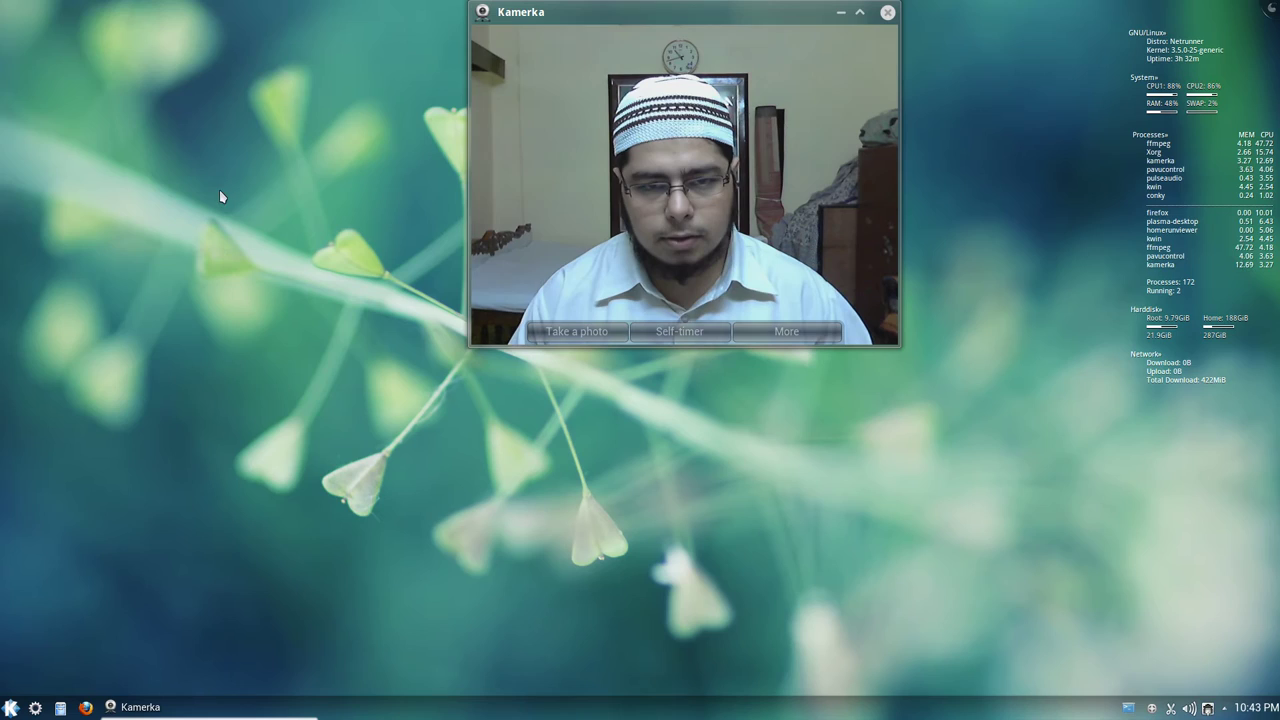
Step: View the recent image snapshot30.png with the webcam window moved clear of the pictured Impress options, and close the image
mouse_move(1279, 719)
left_click(815, 597)
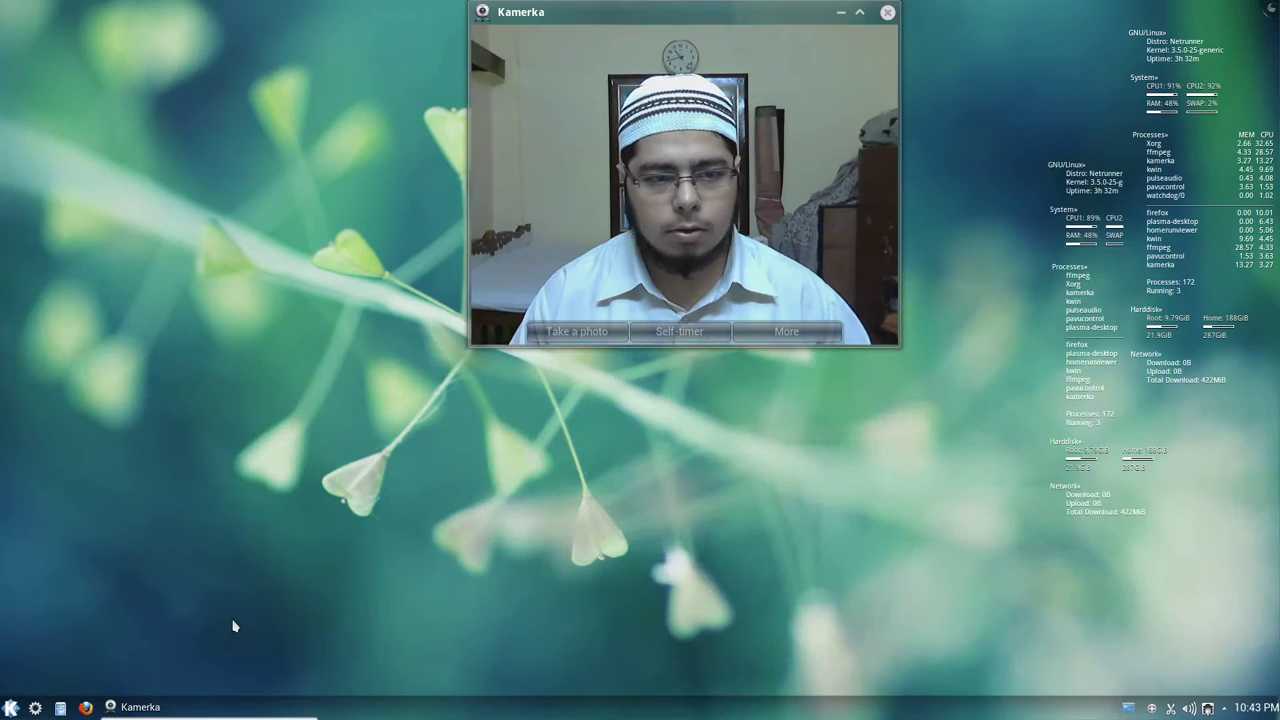
left_click(11, 707)
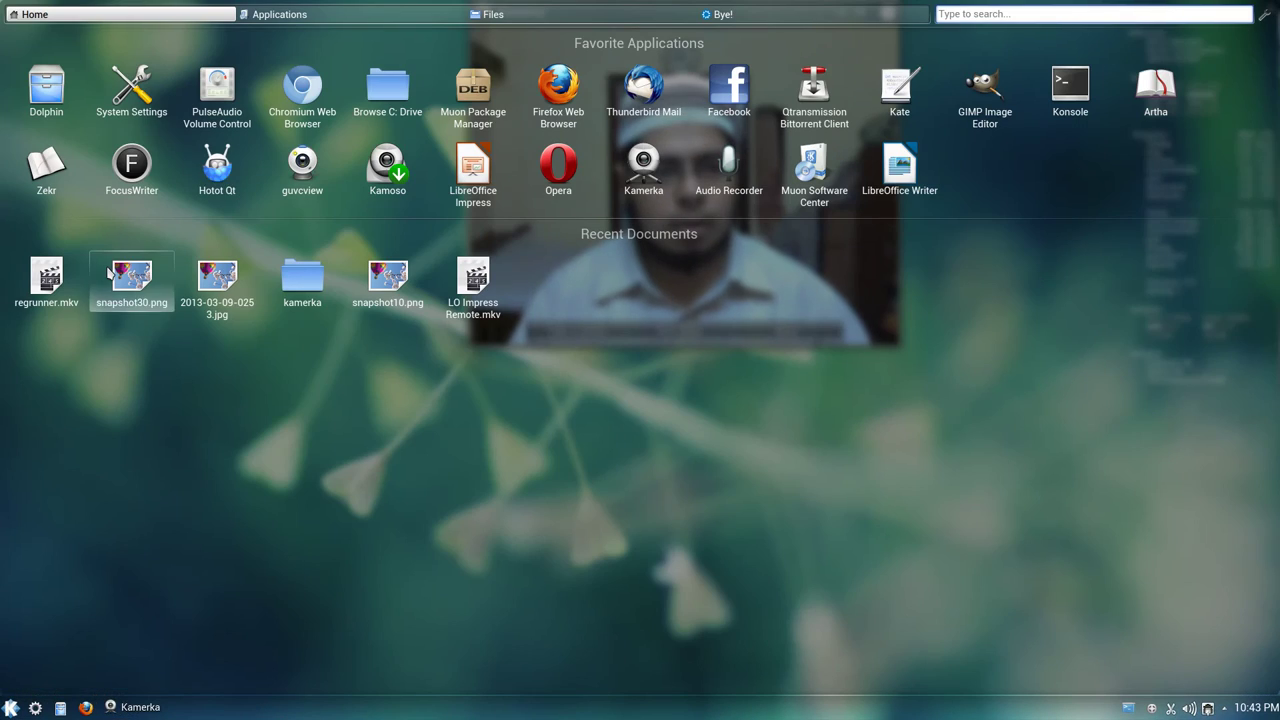
left_click(120, 283)
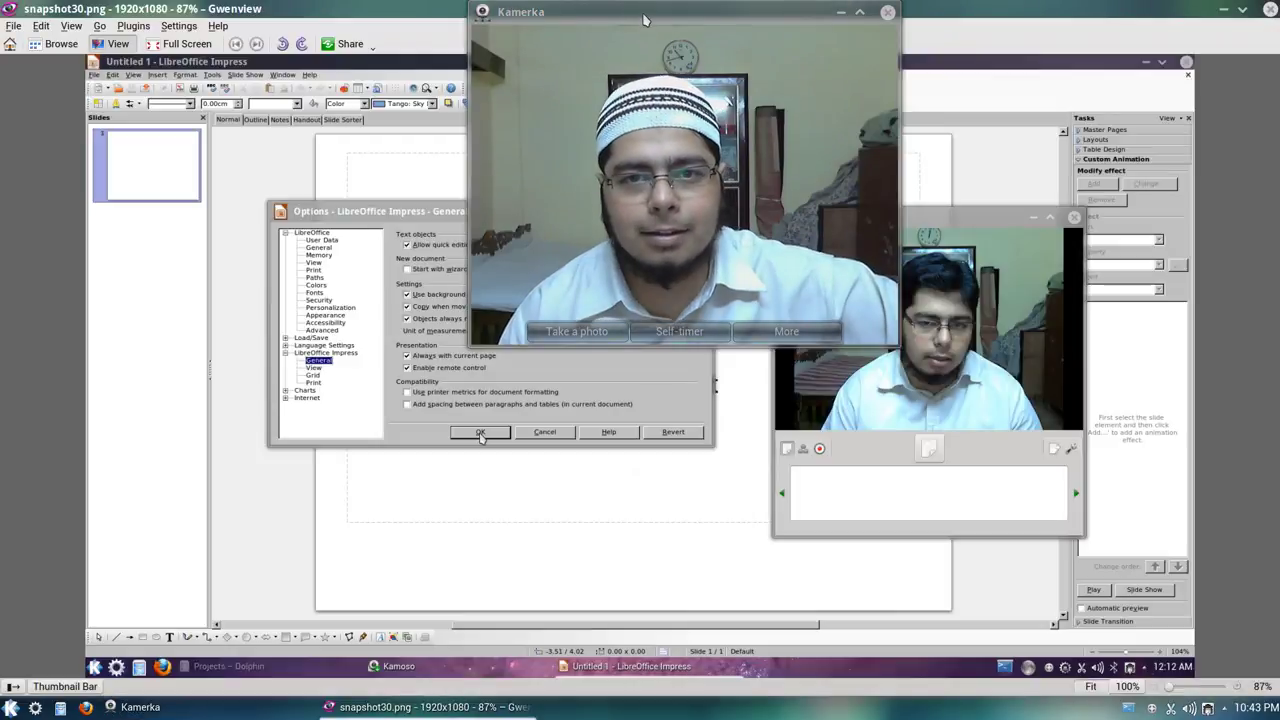
left_click_drag(644, 24, 826, 192)
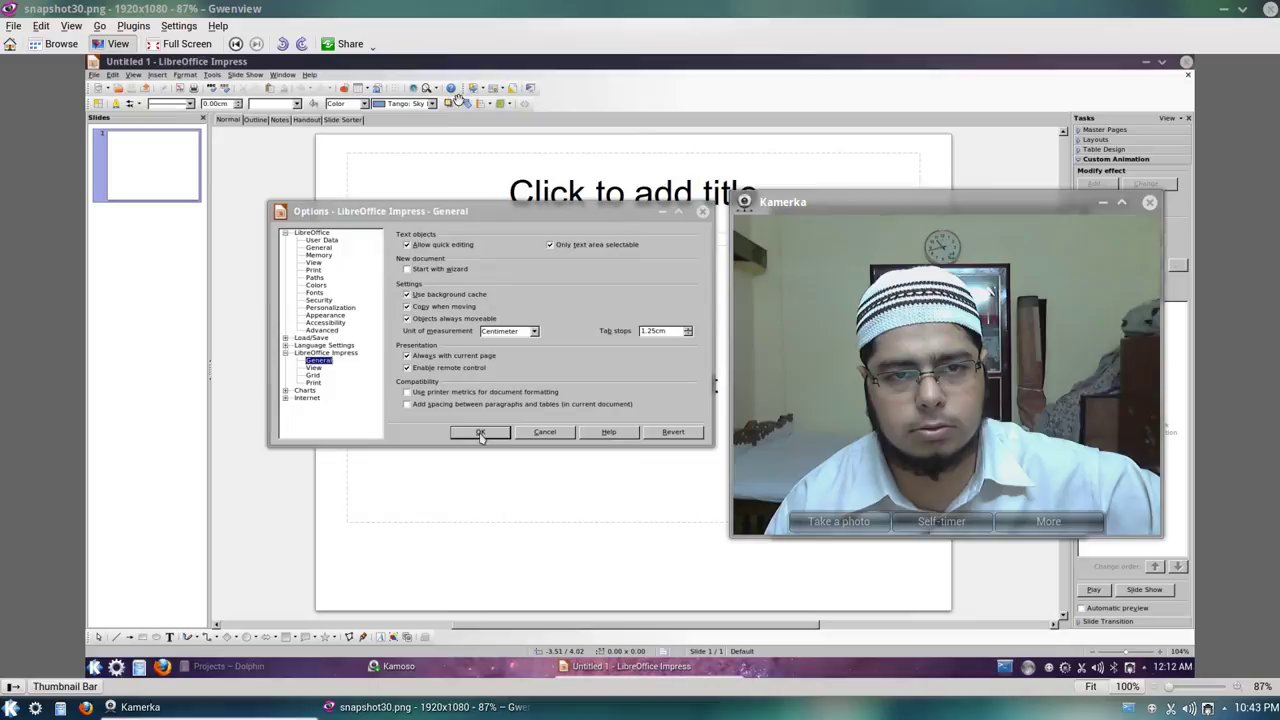
left_click(1262, 9)
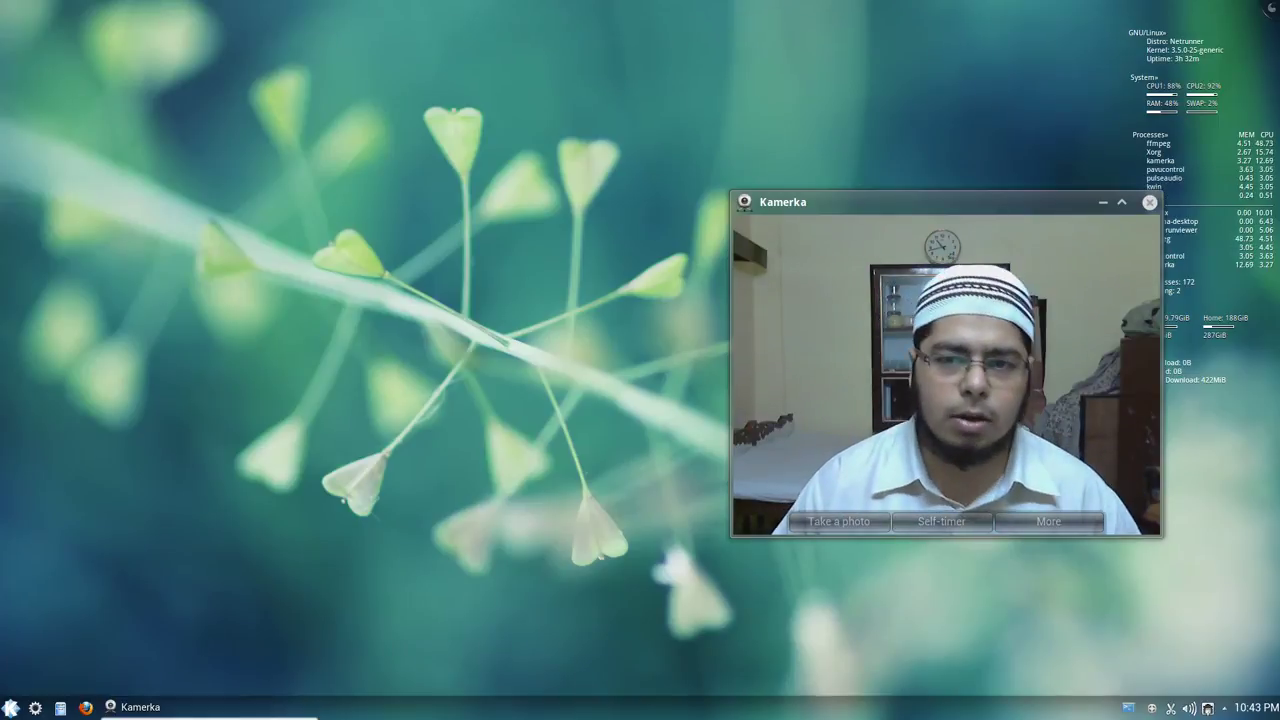
Step: Open Muon Package Manager and search the packages for libreoffice-kde
left_click(10, 707)
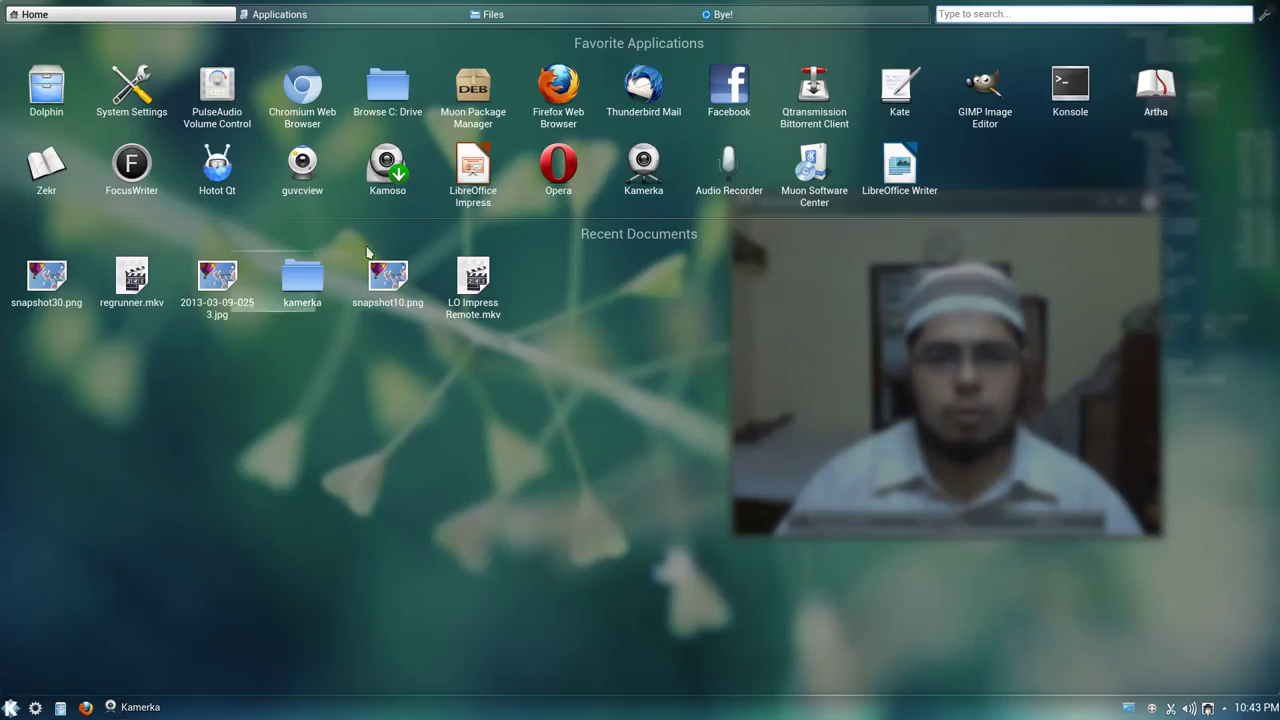
key("Escape")
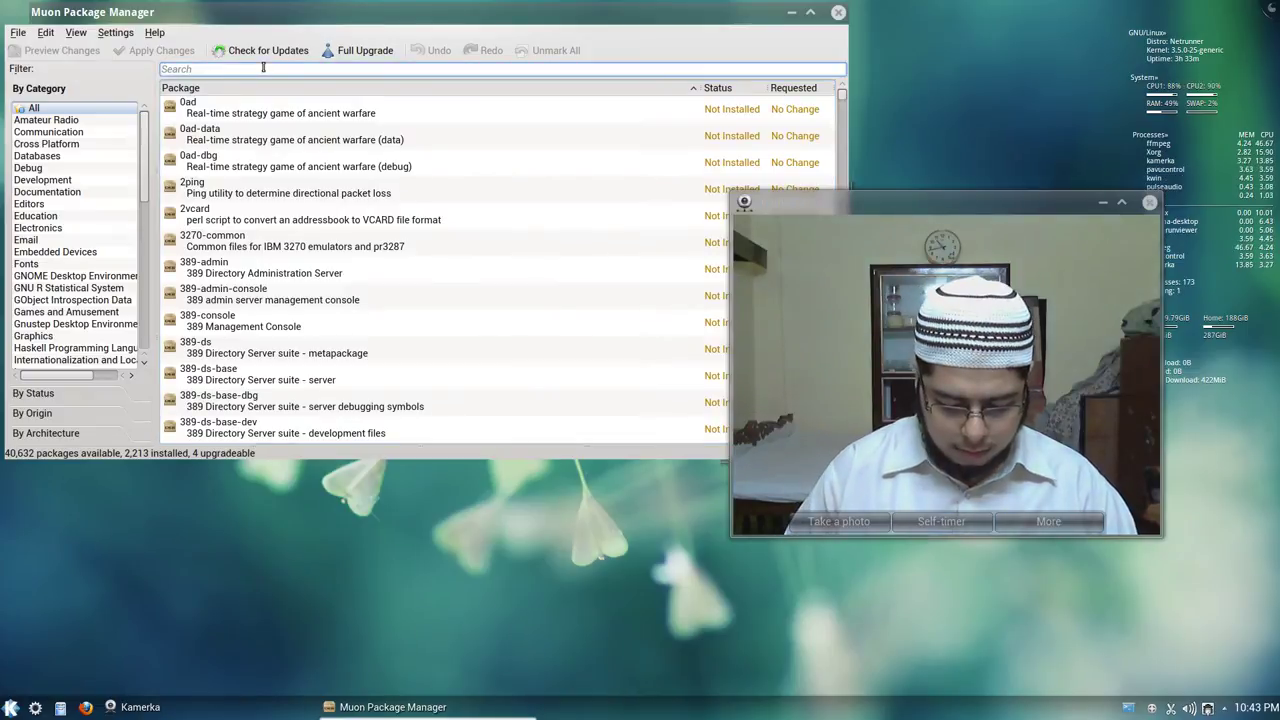
type("li")
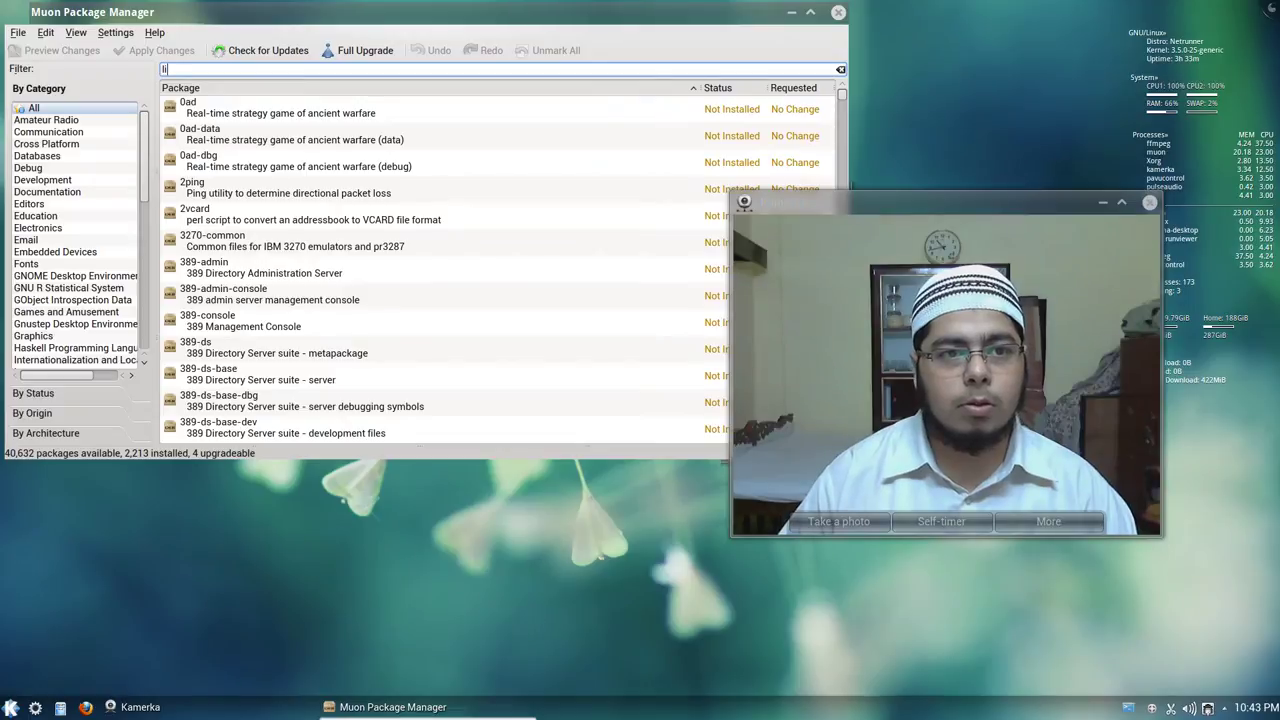
type("bfre")
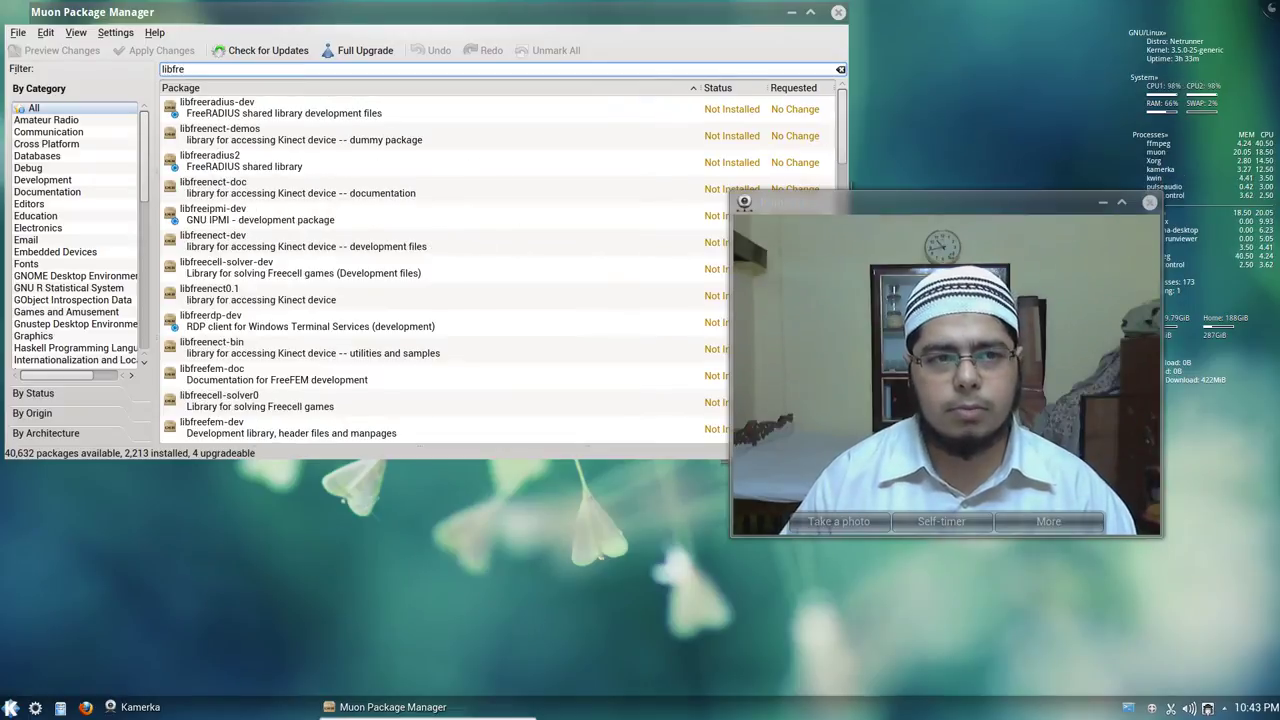
key("BackSpace")
key("BackSpace")
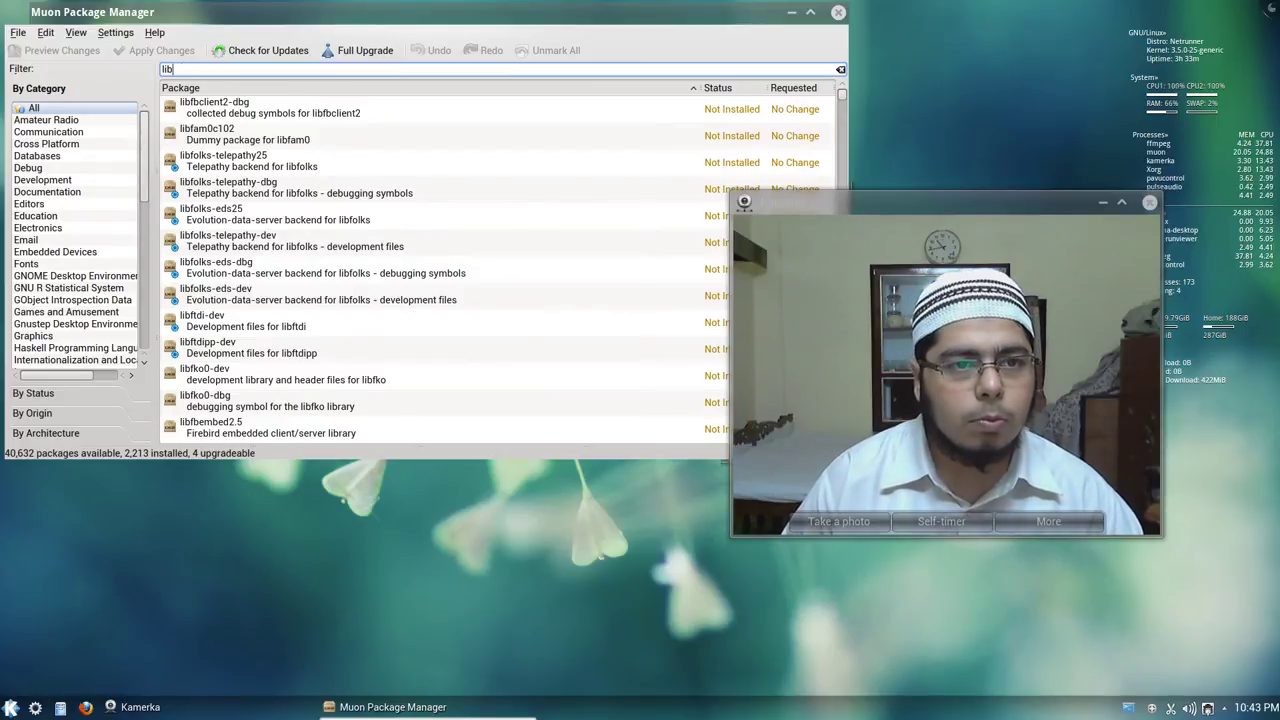
type("reoffice")
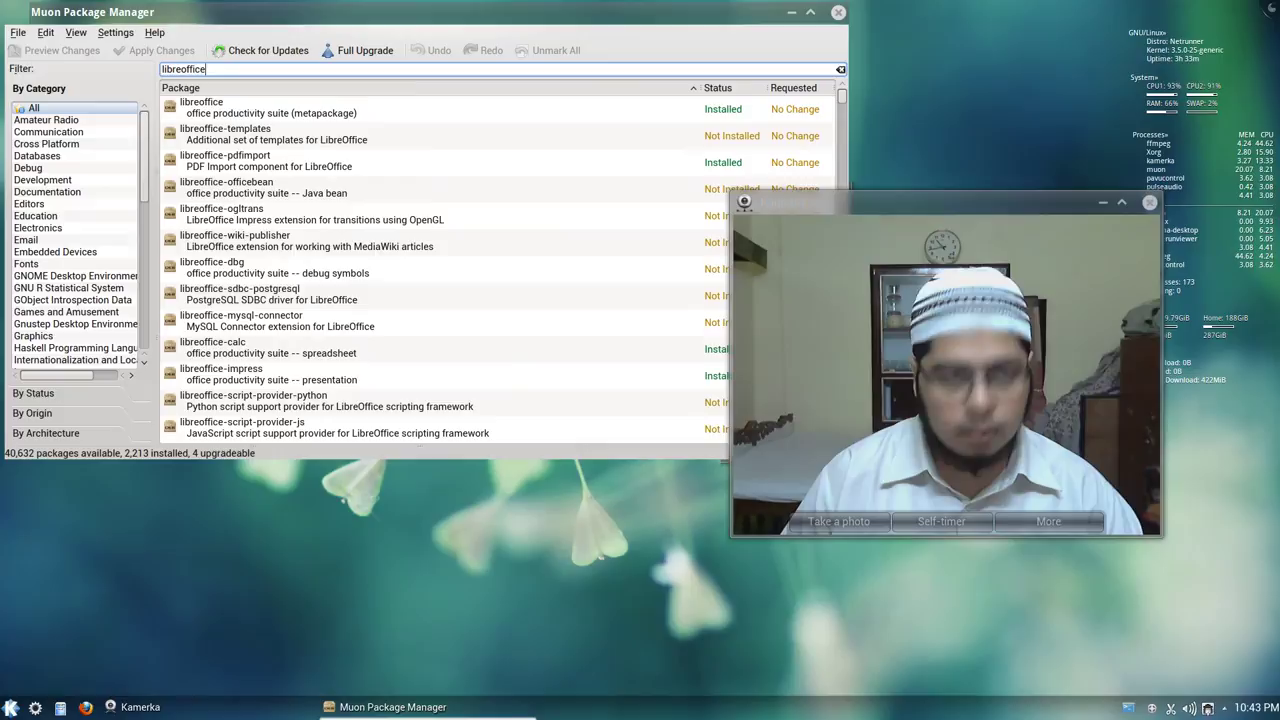
type("-kde")
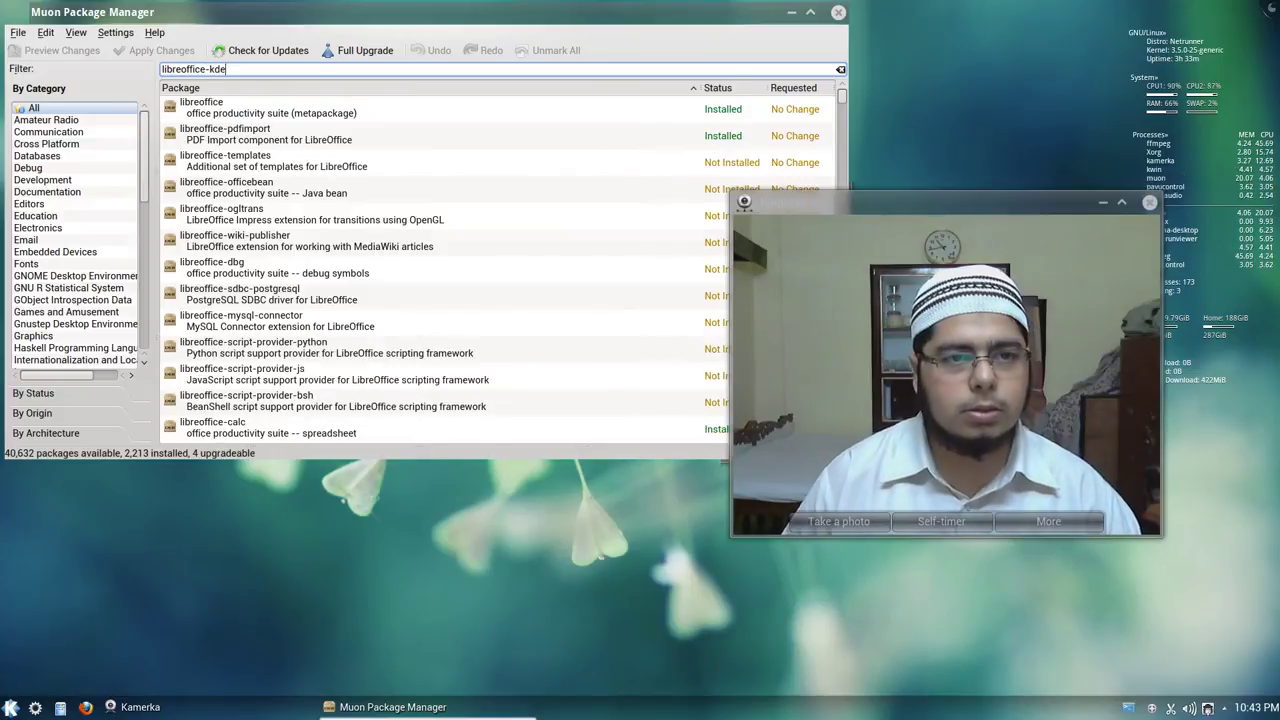
Step: Review the libreoffice-kde package's details and marking options without changing them, and close the package manager
left_click(283, 110)
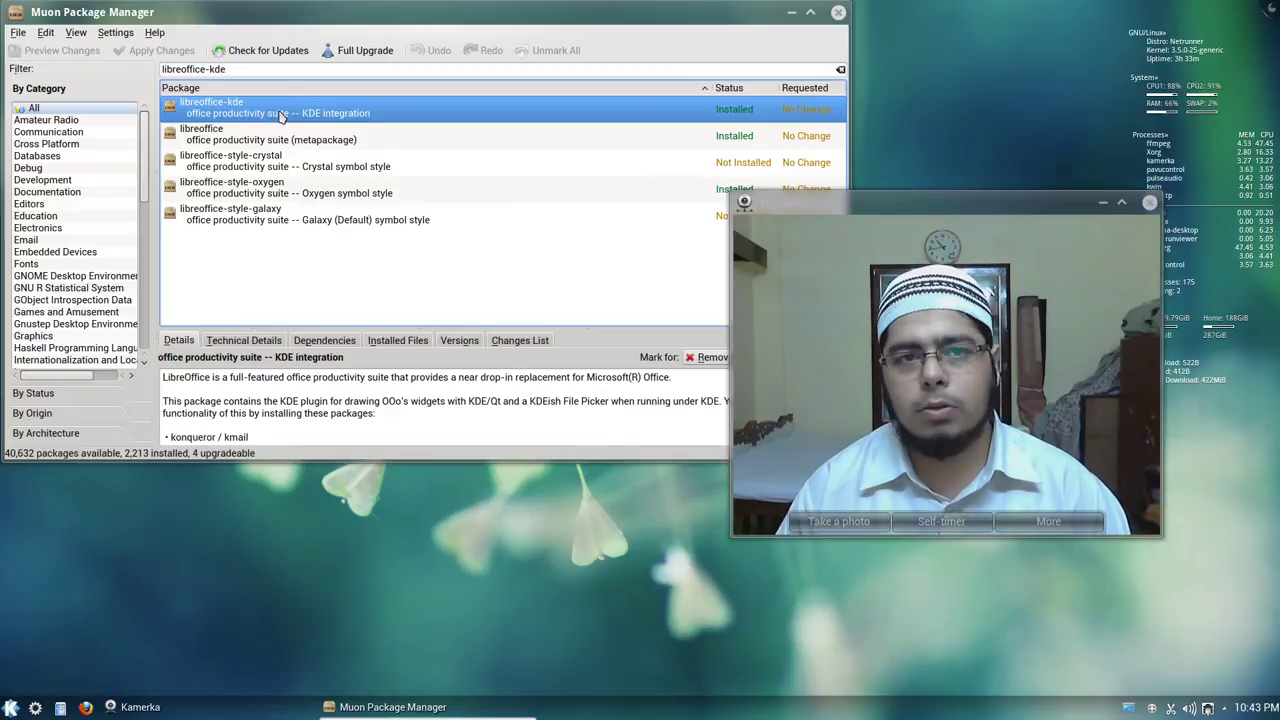
right_click(353, 106)
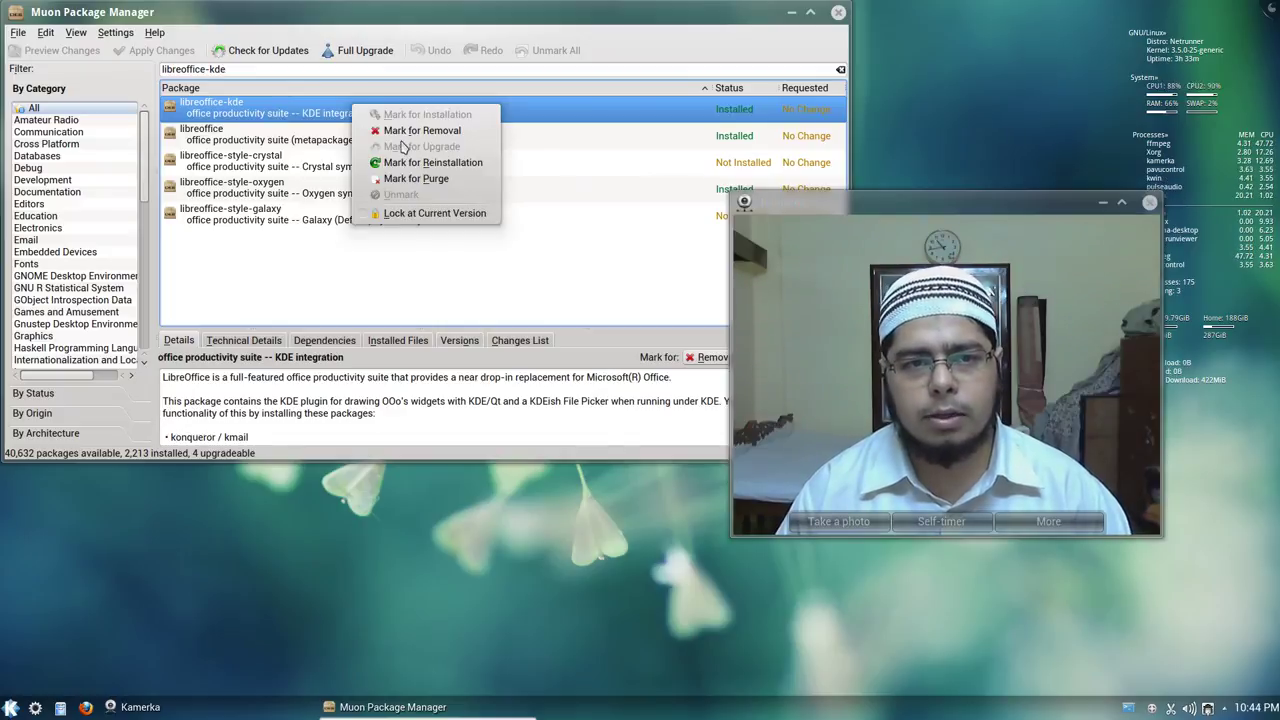
left_click(352, 146)
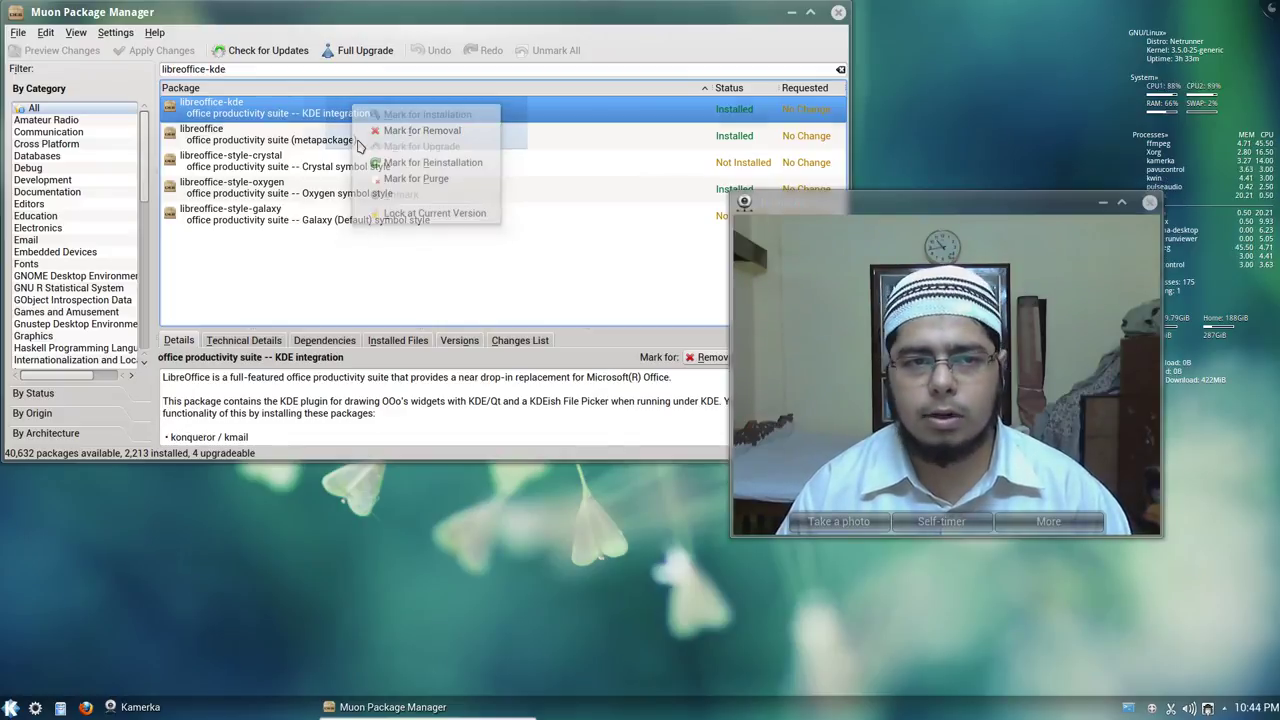
left_click(838, 12)
Step: Start LibreOffice Impress and move the Kamerka webcam window off the Tasks pane onto the middle of the slide
left_click(10, 708)
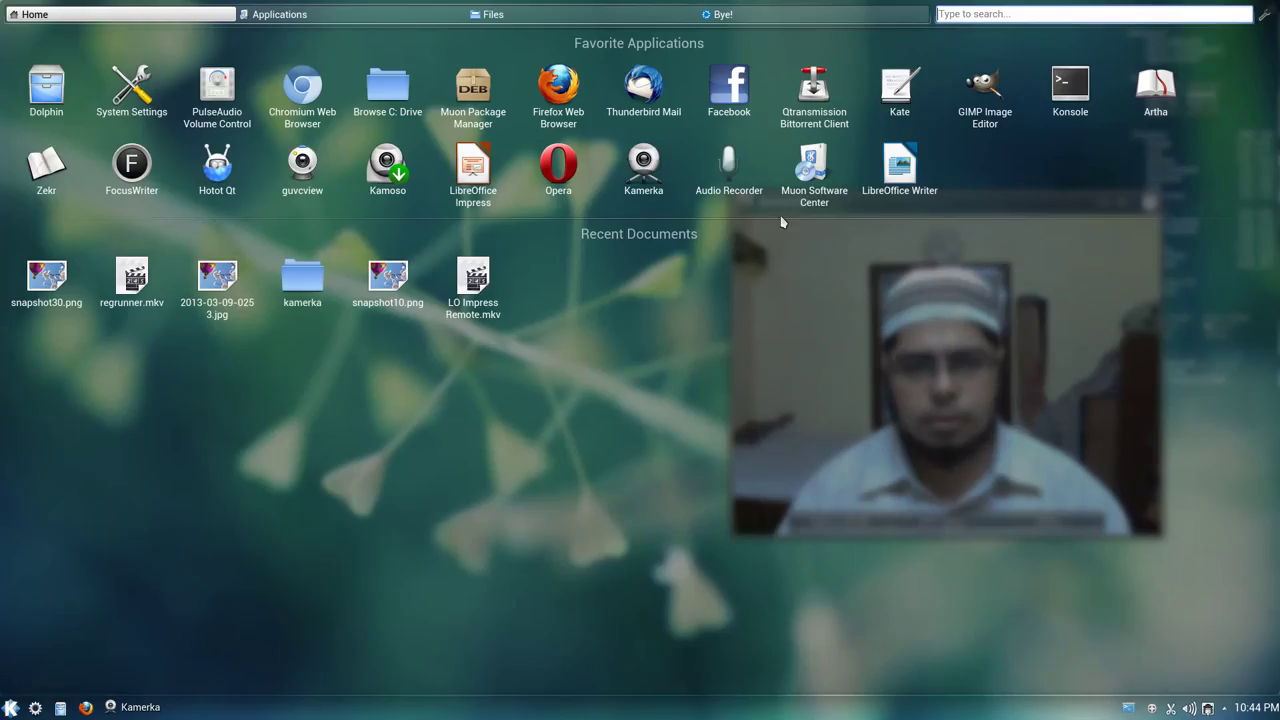
left_click(471, 165)
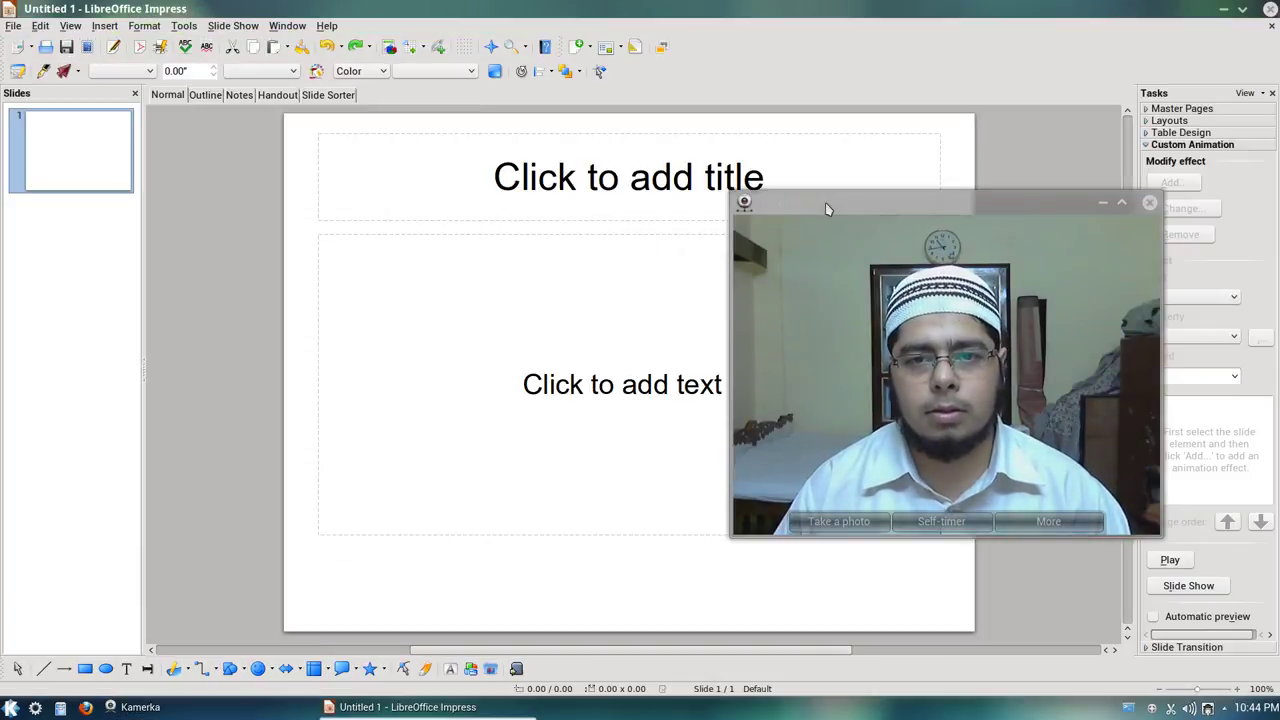
left_click_drag(826, 206, 497, 217)
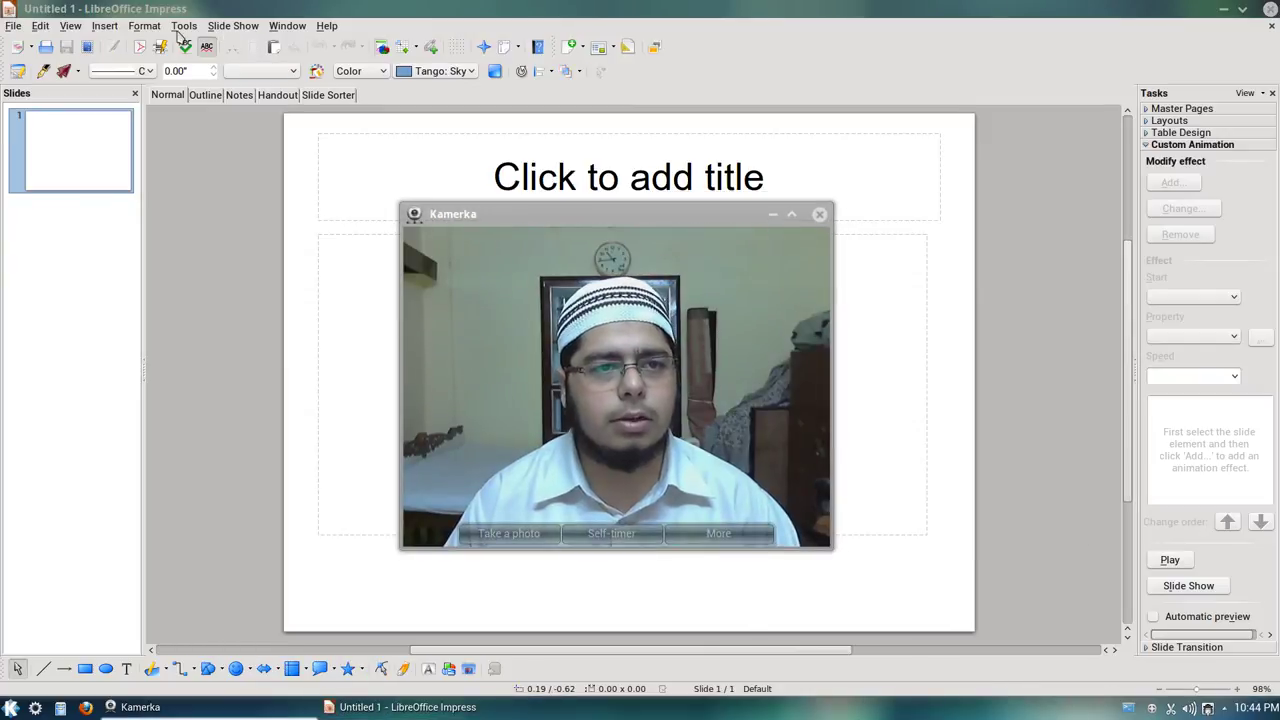
left_click(287, 26)
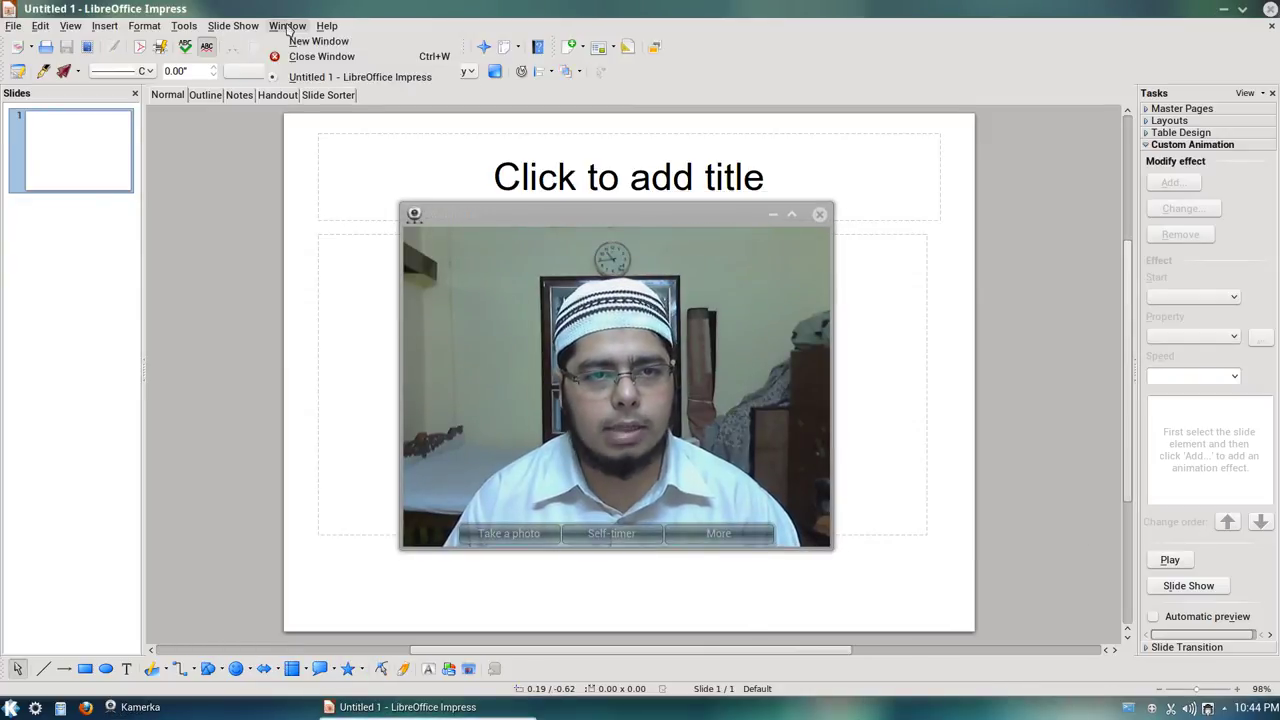
left_click(288, 27)
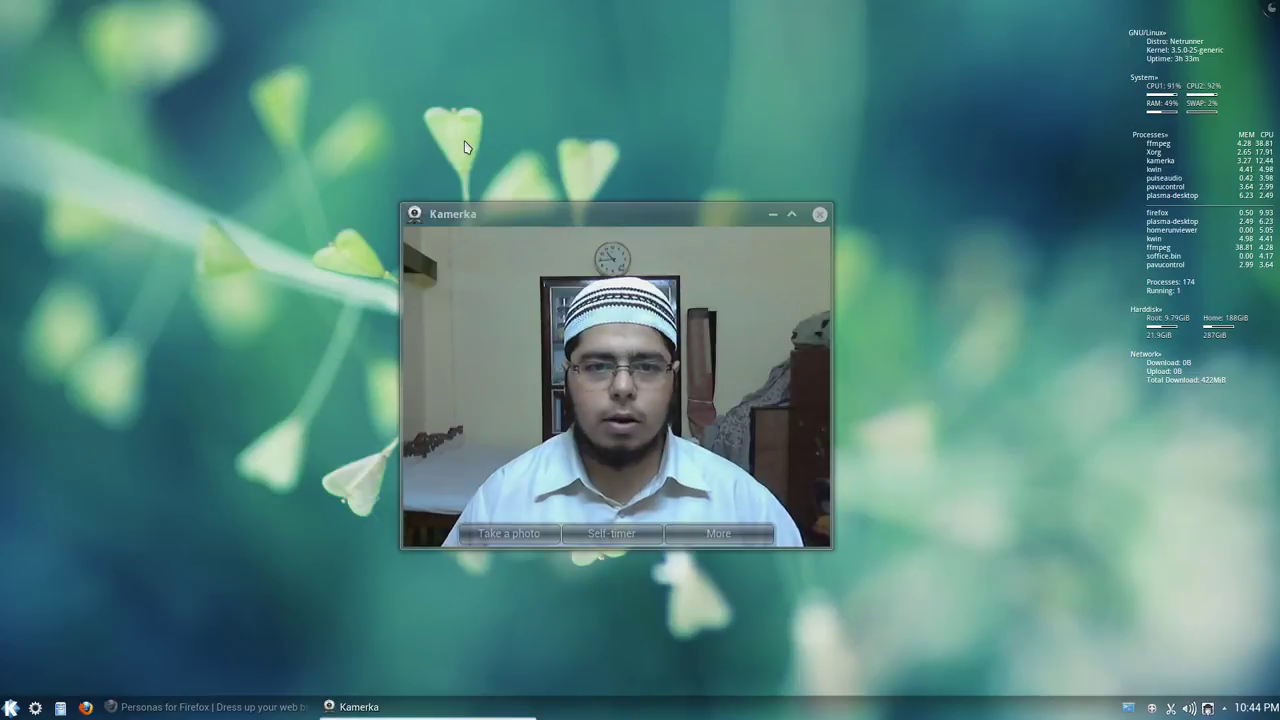
Step: Switch to Firefox, clear the webcam window from the featured personas and view the Personas gallery page
left_click(210, 707)
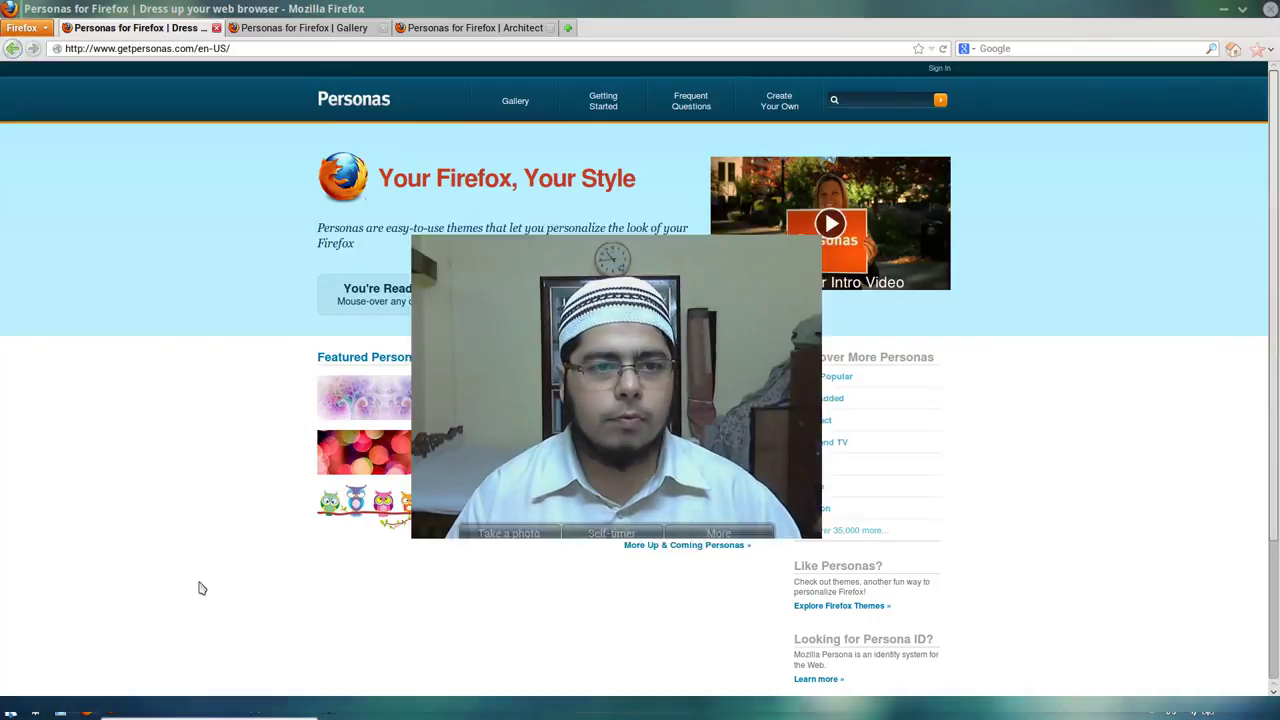
left_click_drag(584, 215, 989, 359)
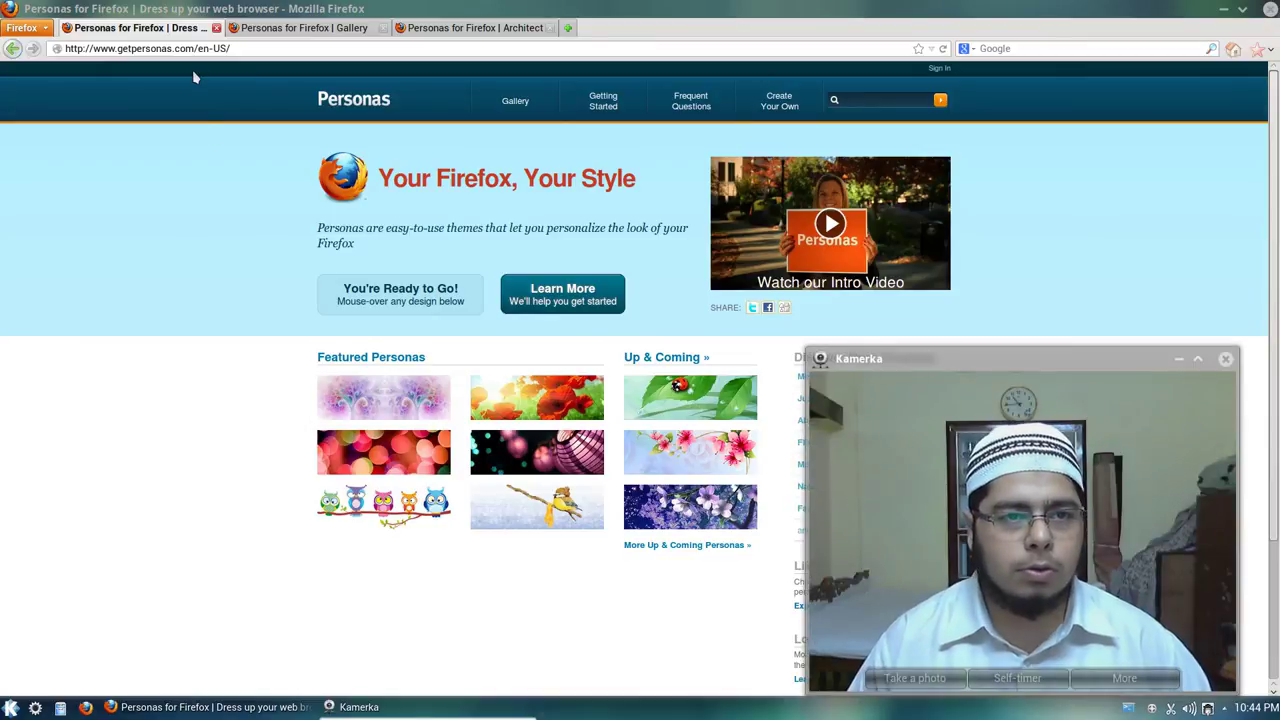
left_click(281, 29)
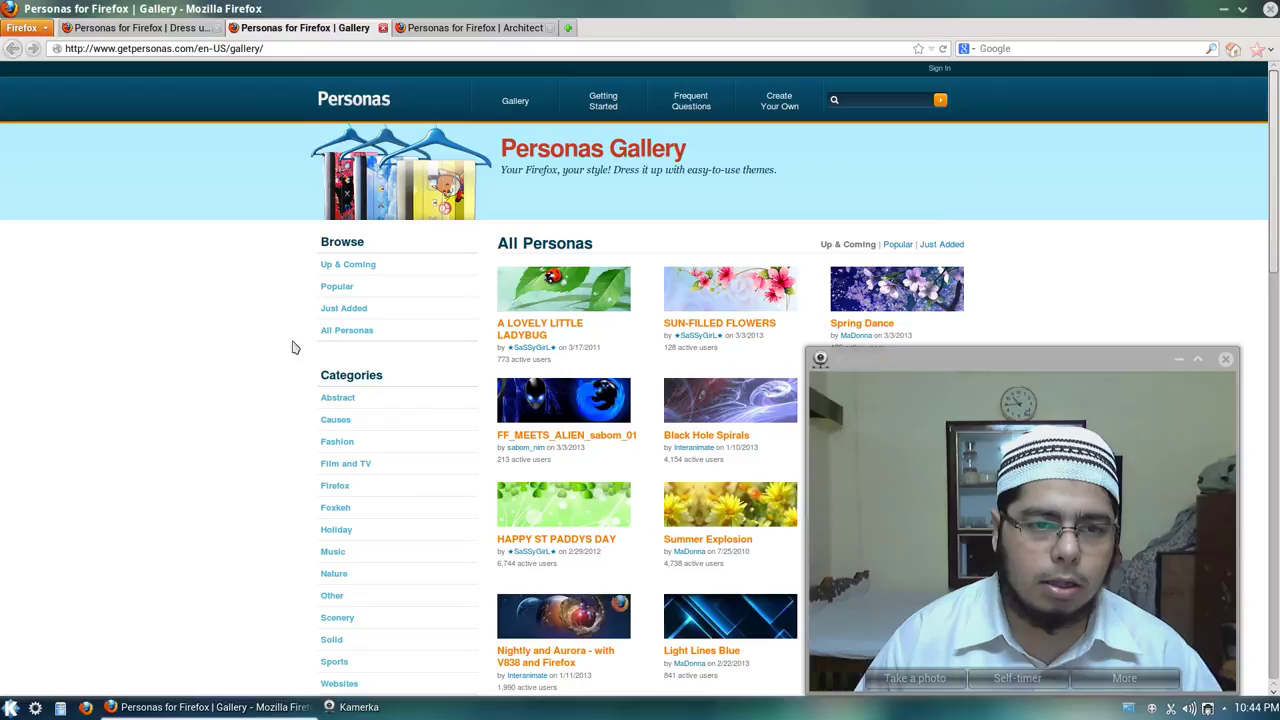
mouse_move(510, 410)
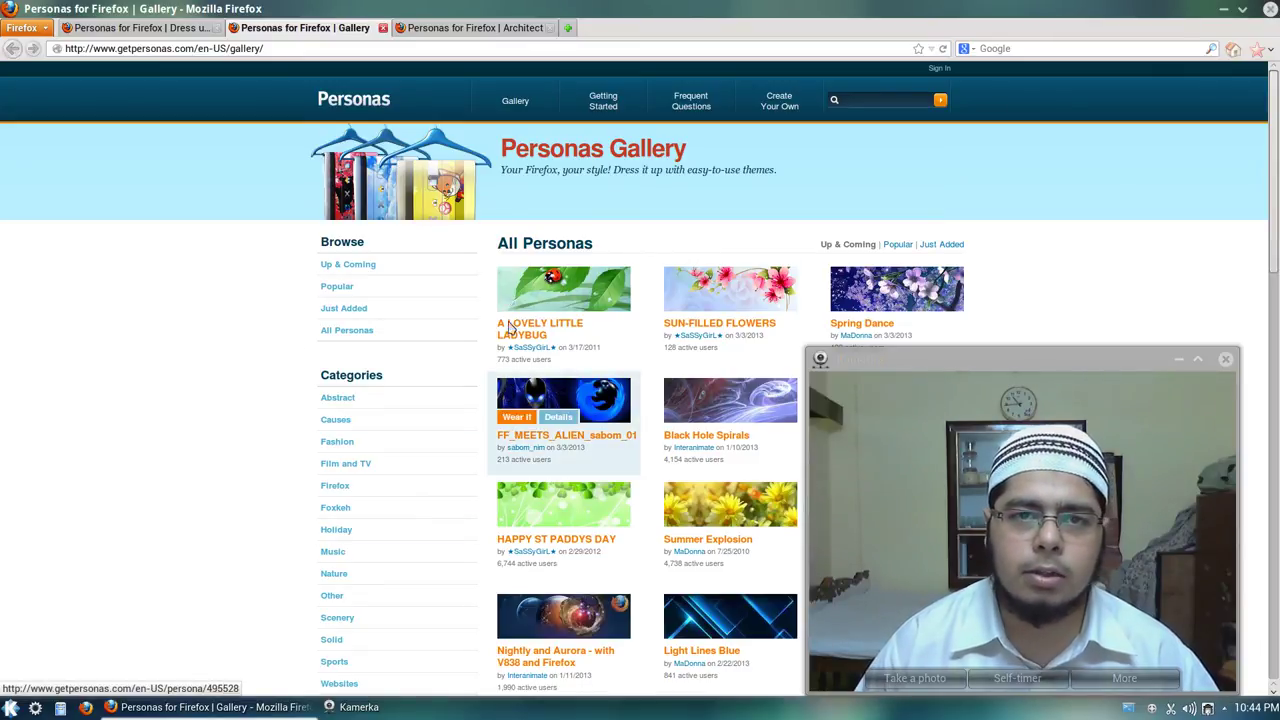
Step: Copy the web address of the Architect persona page to the clipboard
left_click(454, 30)
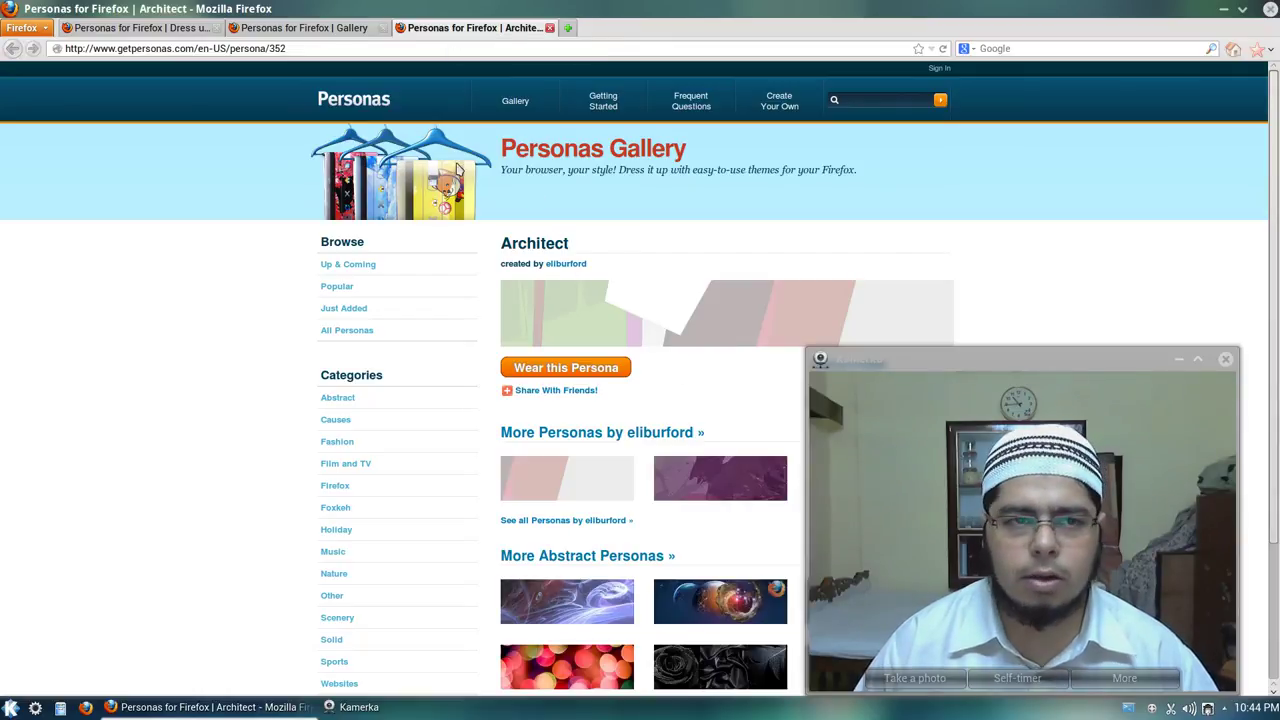
left_click(294, 52)
right_click(294, 52)
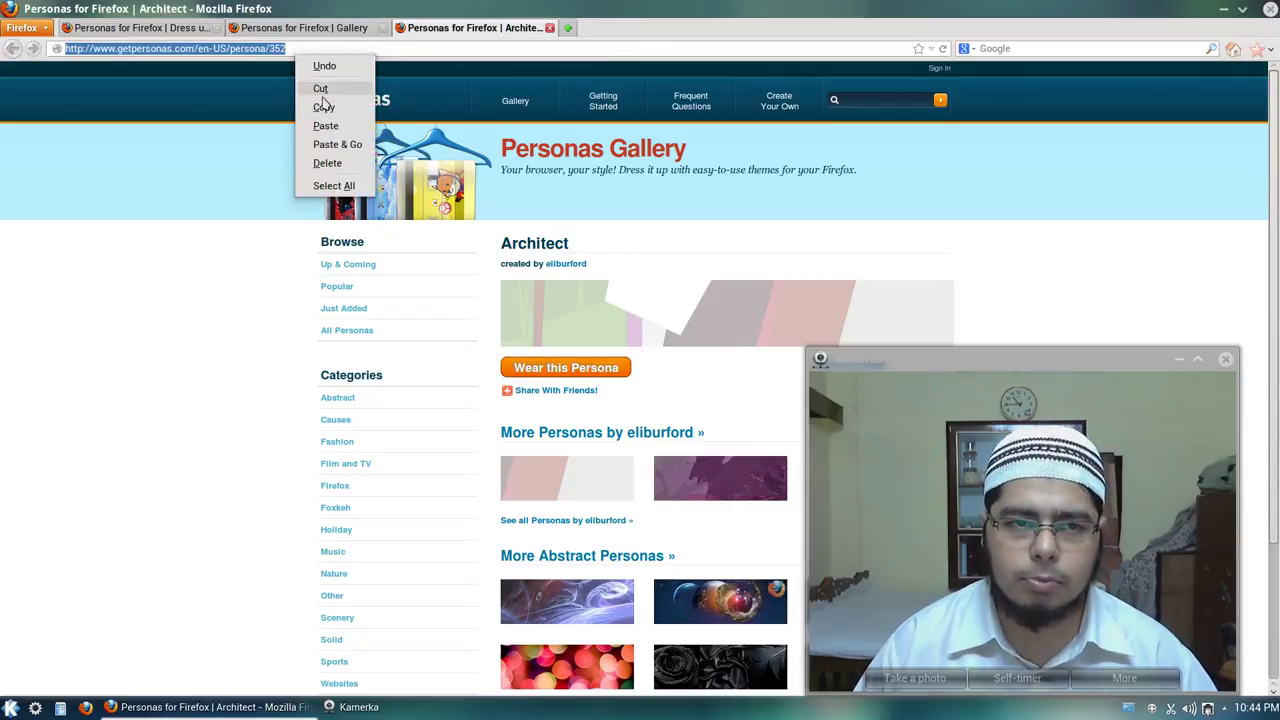
left_click(320, 106)
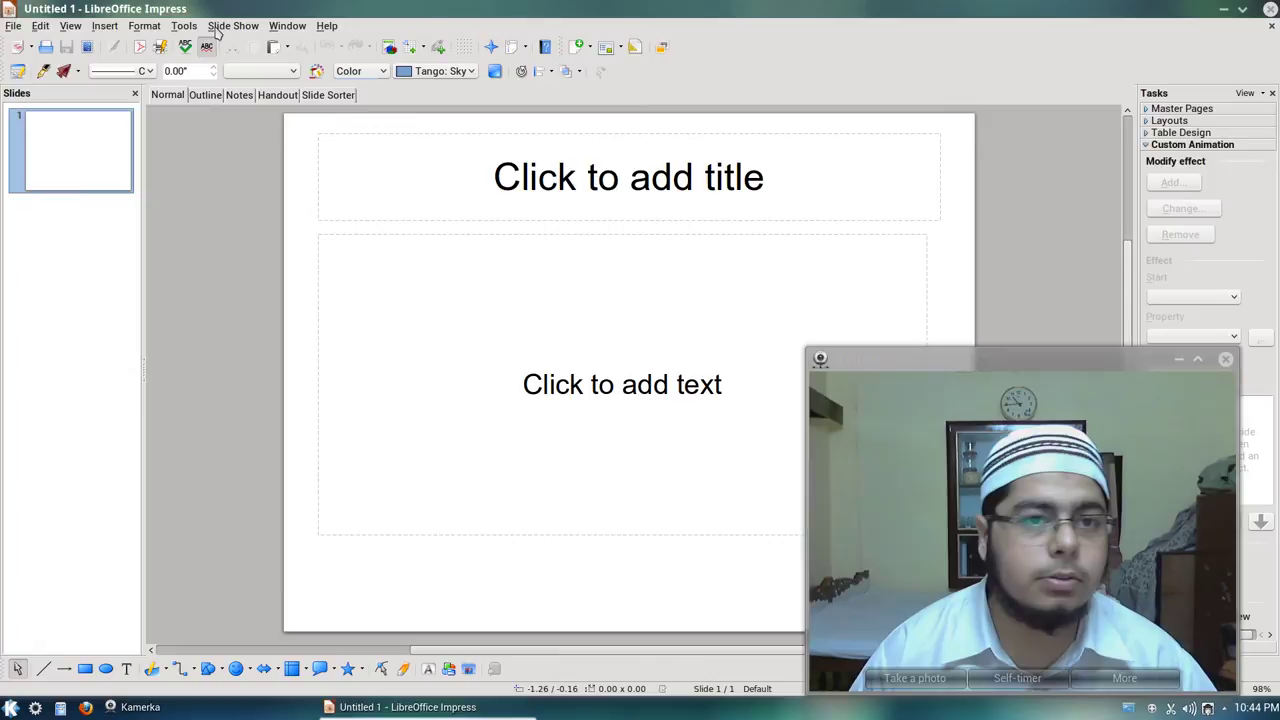
Step: In LibreOffice Impress, choose Own Persona in the Personalization options and open the persona selection
left_click(185, 27)
left_click(208, 204)
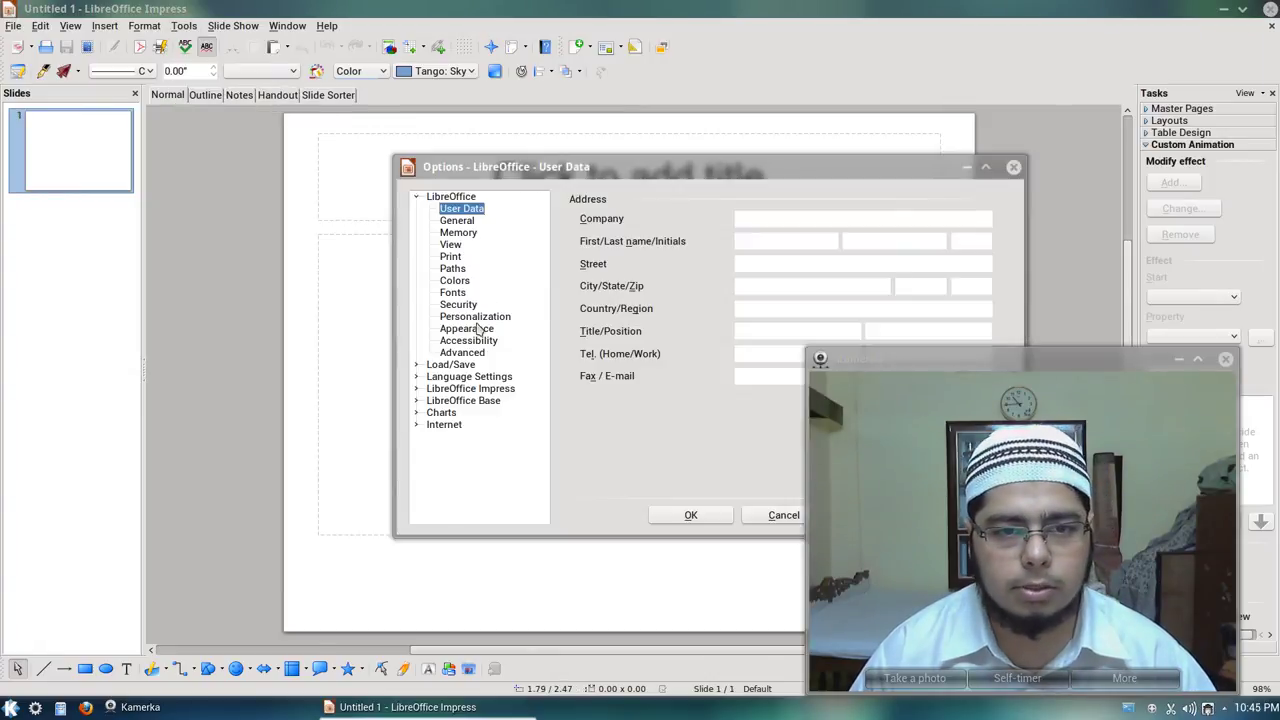
left_click(478, 328)
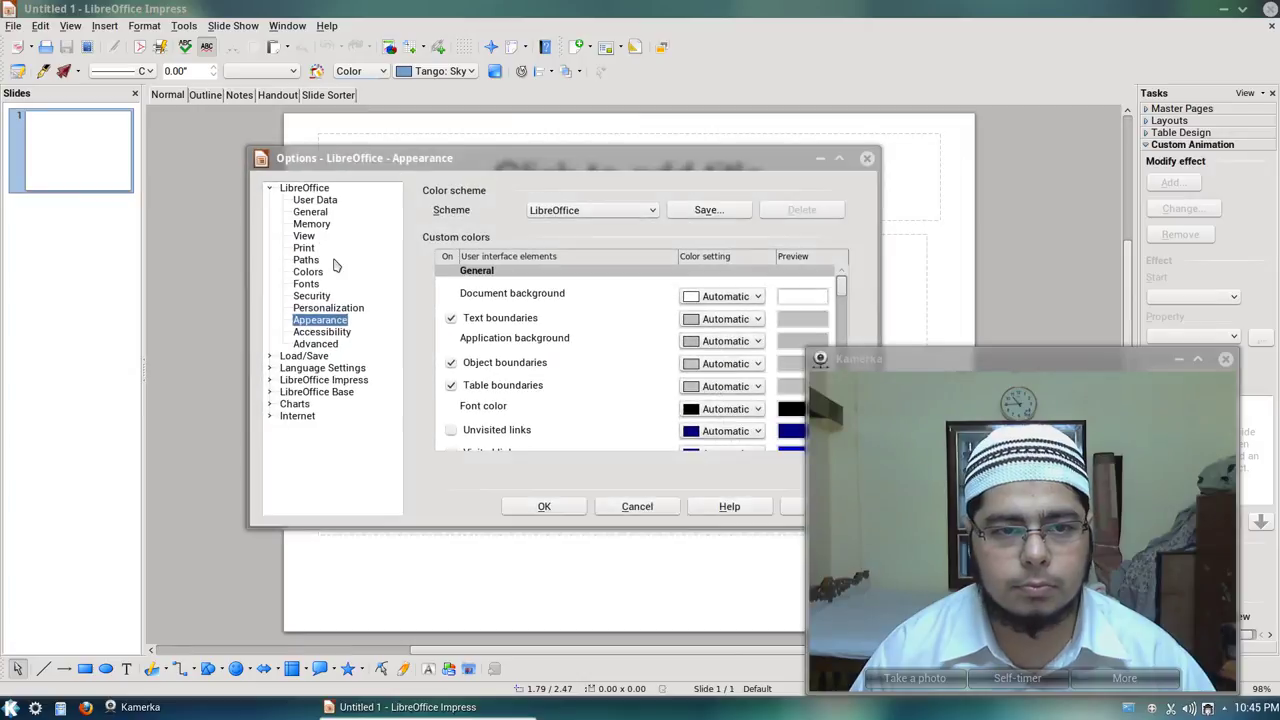
left_click(314, 309)
left_click(462, 251)
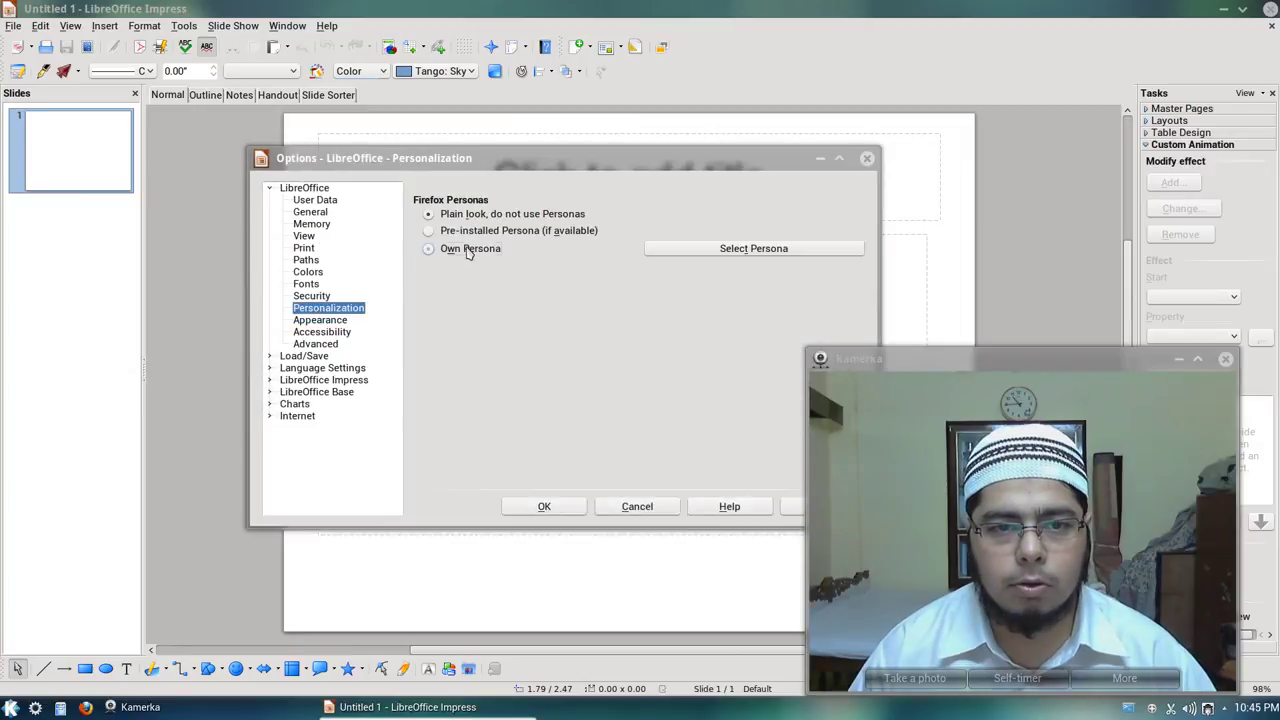
left_click(720, 262)
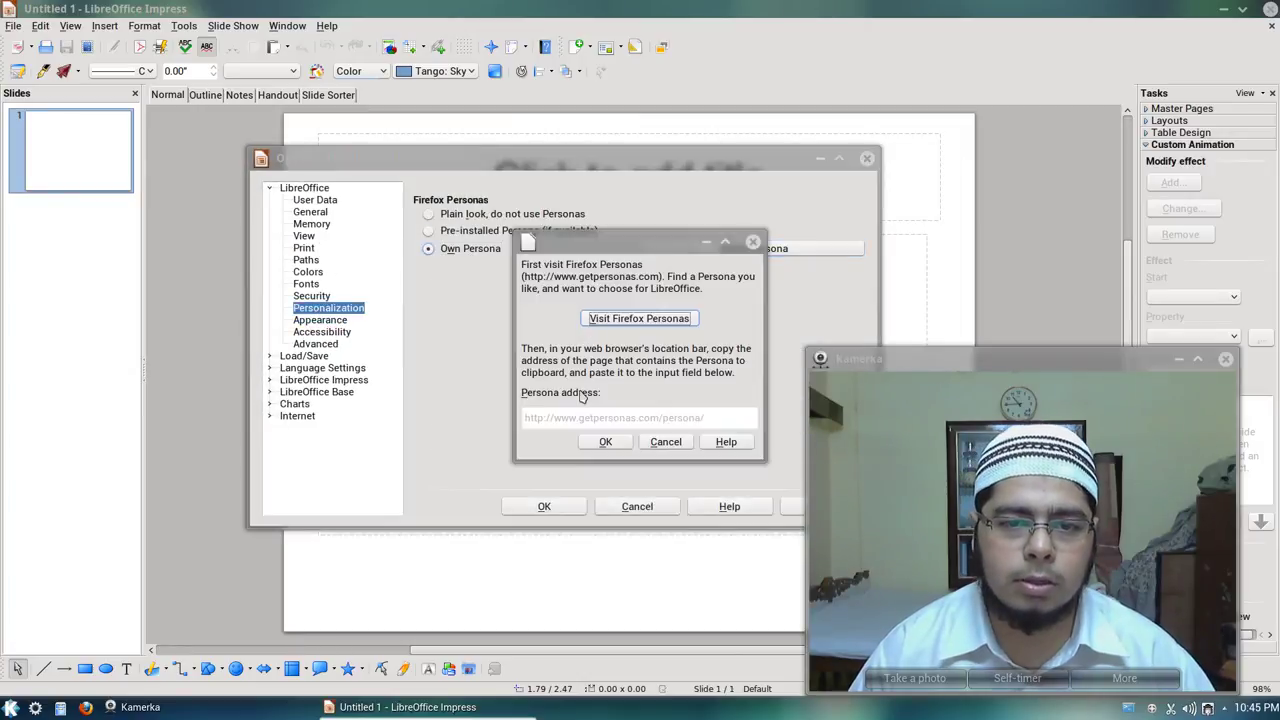
left_click(576, 416)
right_click(576, 416)
left_click(603, 466)
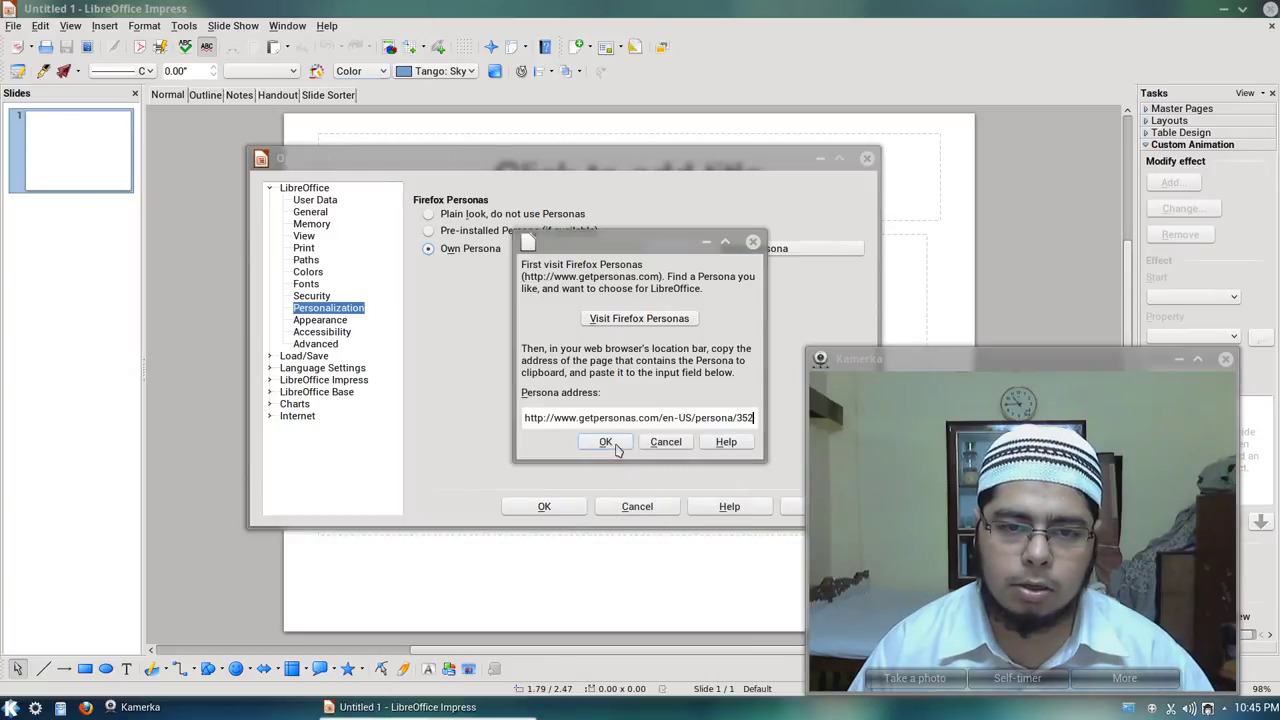
left_click(608, 443)
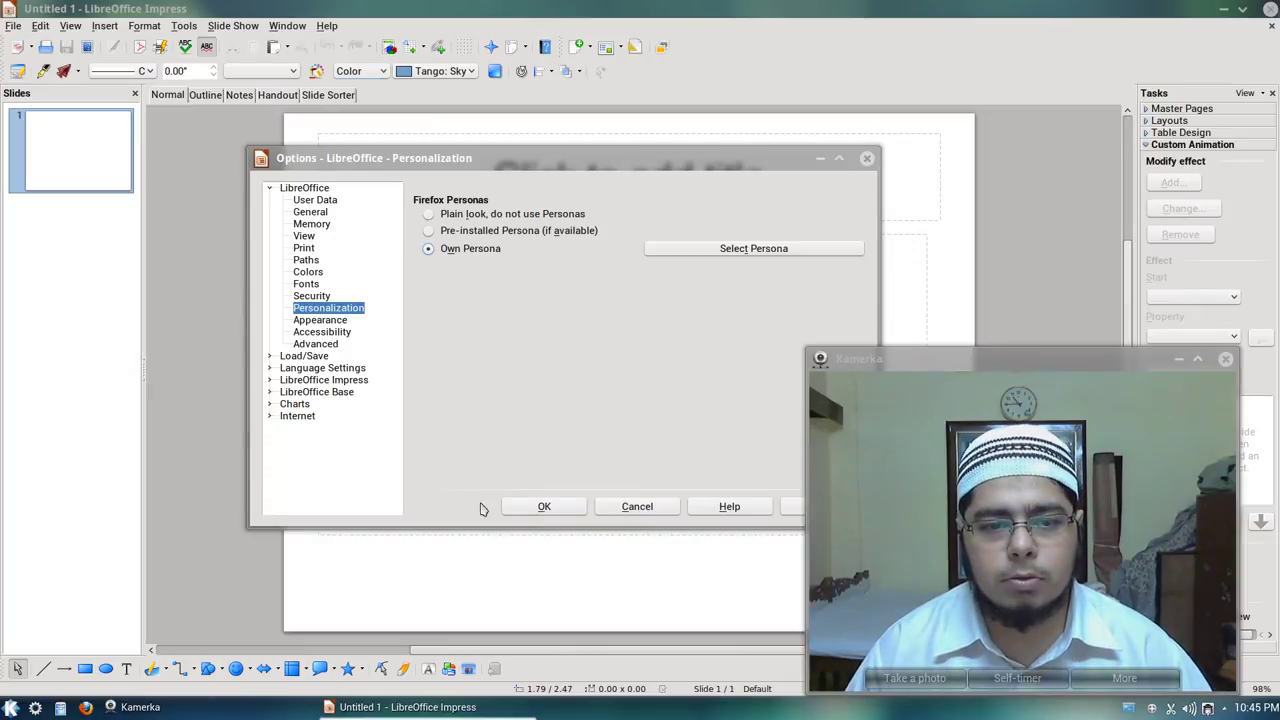
left_click_drag(531, 152, 480, 140)
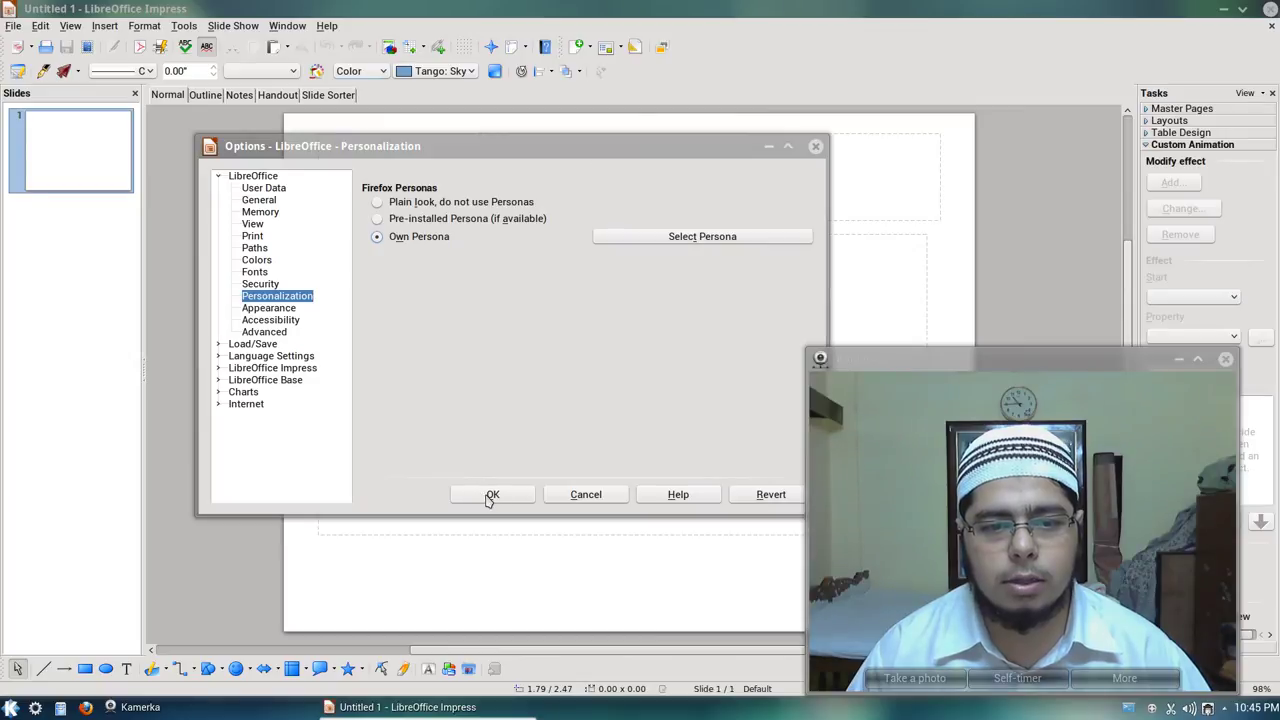
left_click_drag(527, 155, 501, 179)
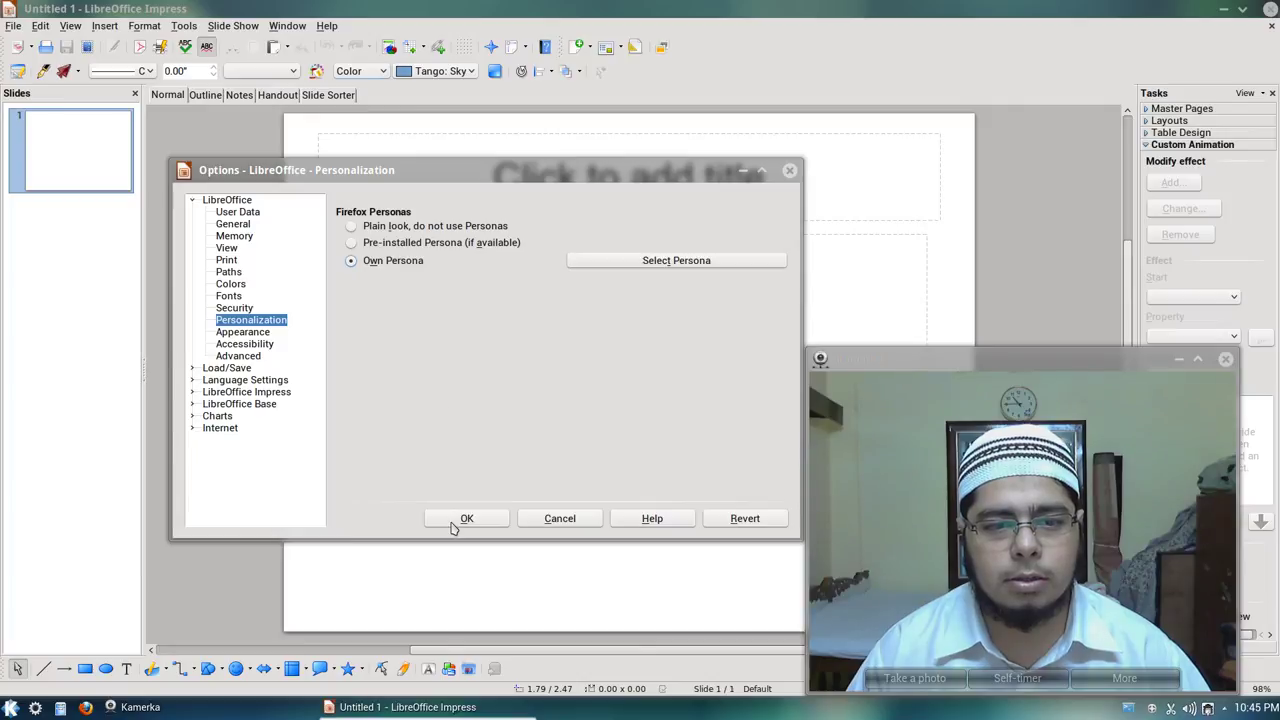
left_click_drag(420, 170, 356, 167)
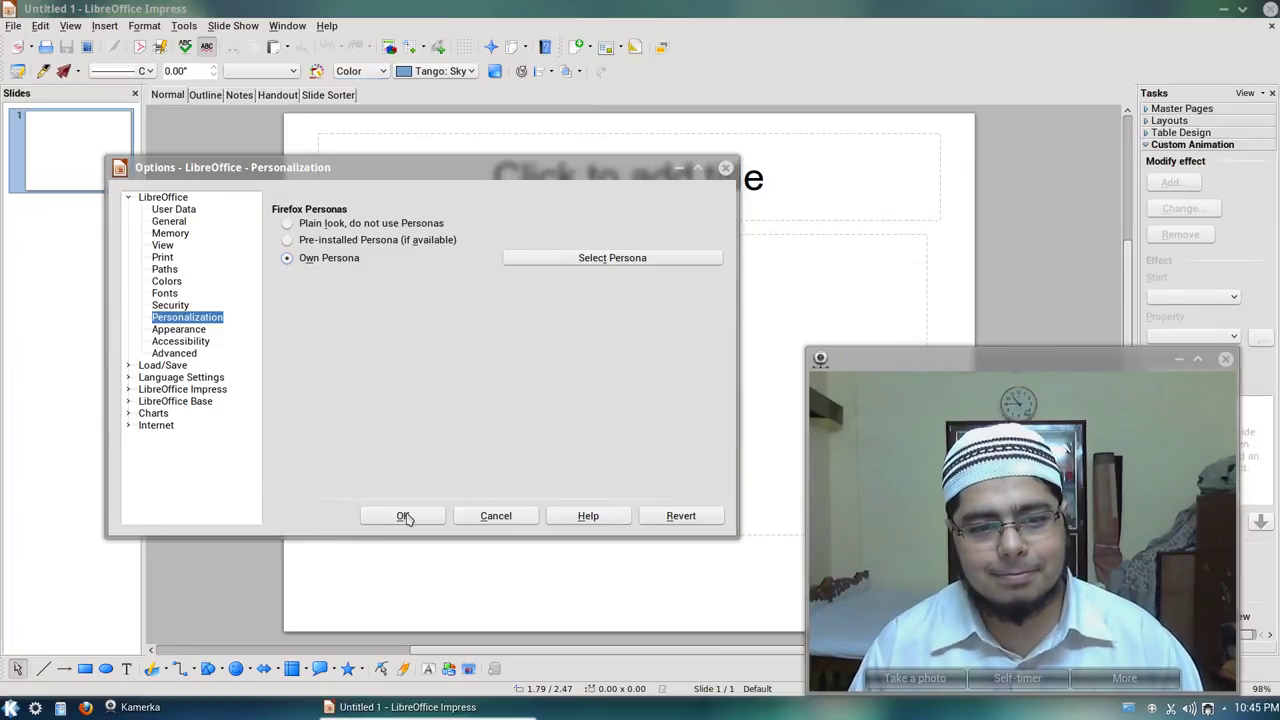
mouse_move(437, 183)
left_mouse_down()
mouse_move(400, 157)
mouse_move(442, 160)
left_mouse_up()
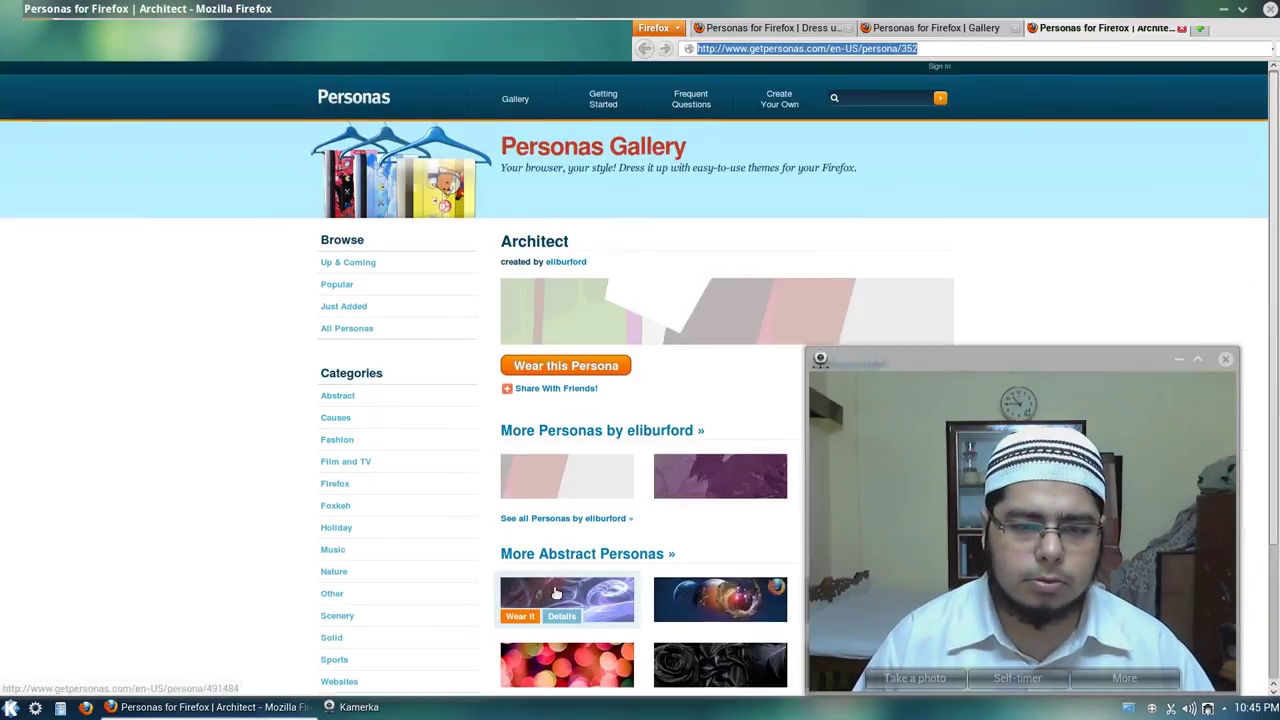
Step: Switch to Firefox and look over the Architect persona page and the Personas gallery
scroll(557, 594, "down", 1)
scroll(665, 484, "down", 3)
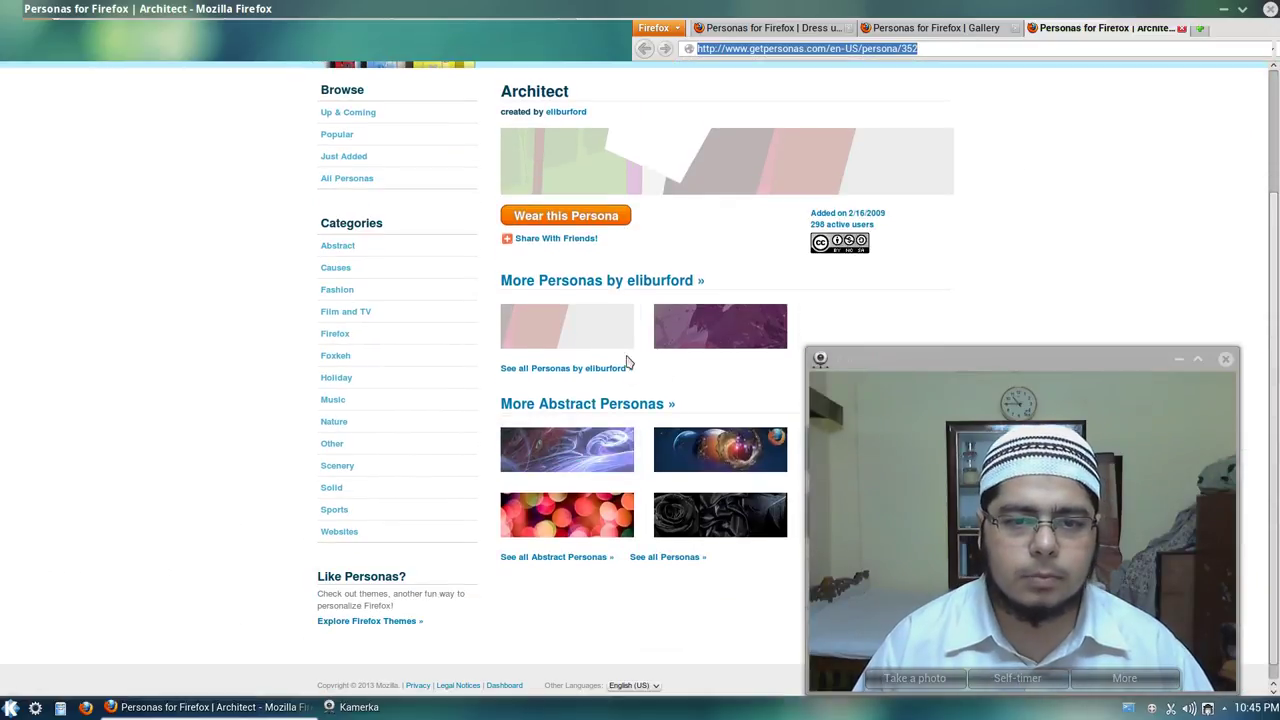
left_click(290, 30)
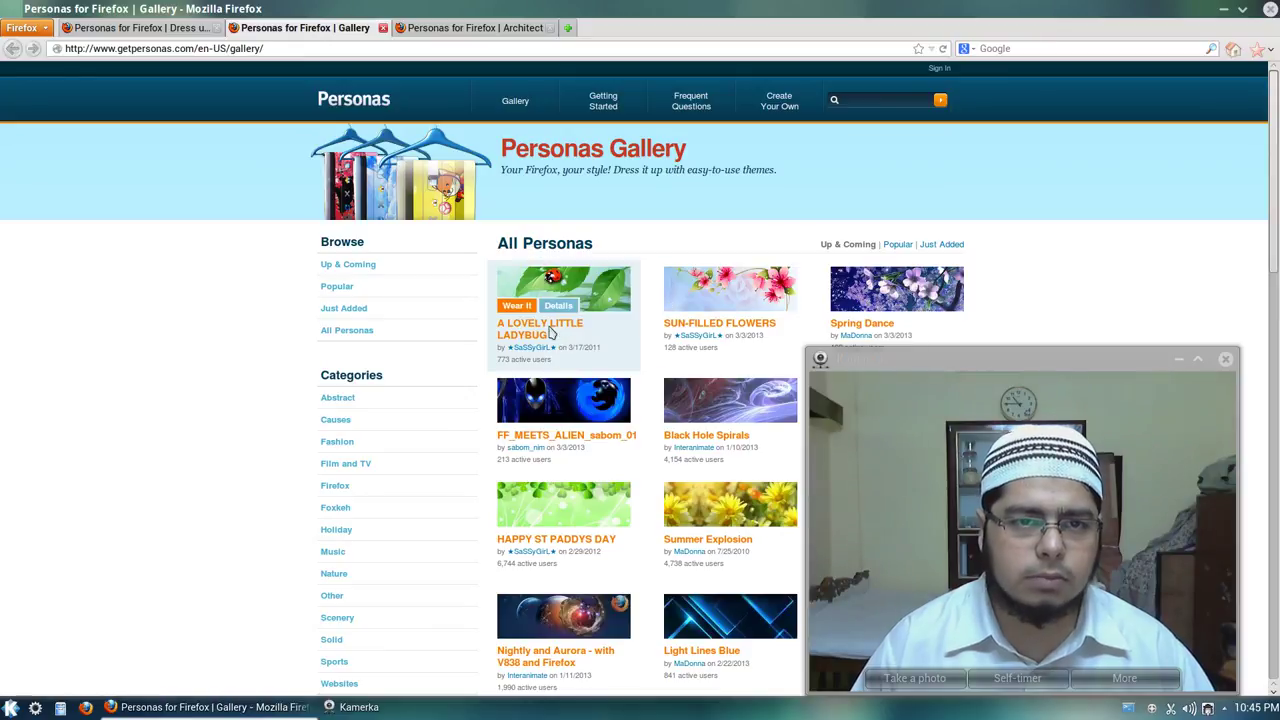
left_click(463, 34)
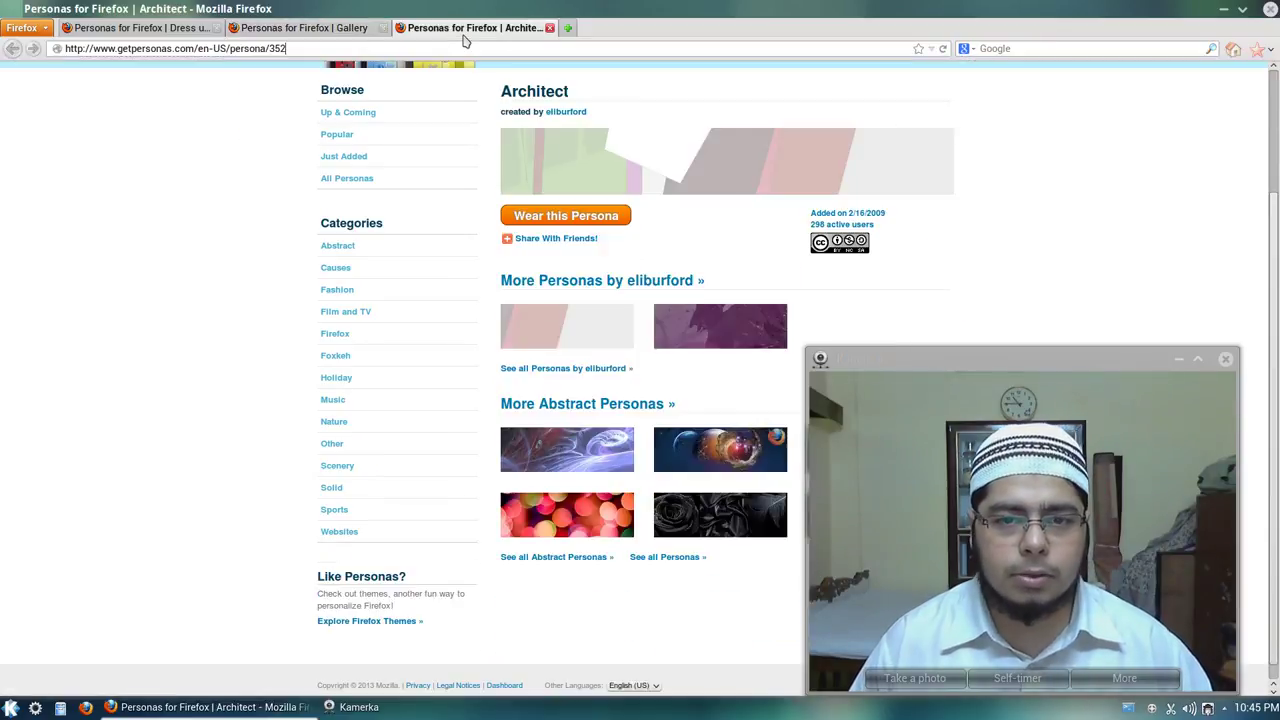
mouse_move(567, 351)
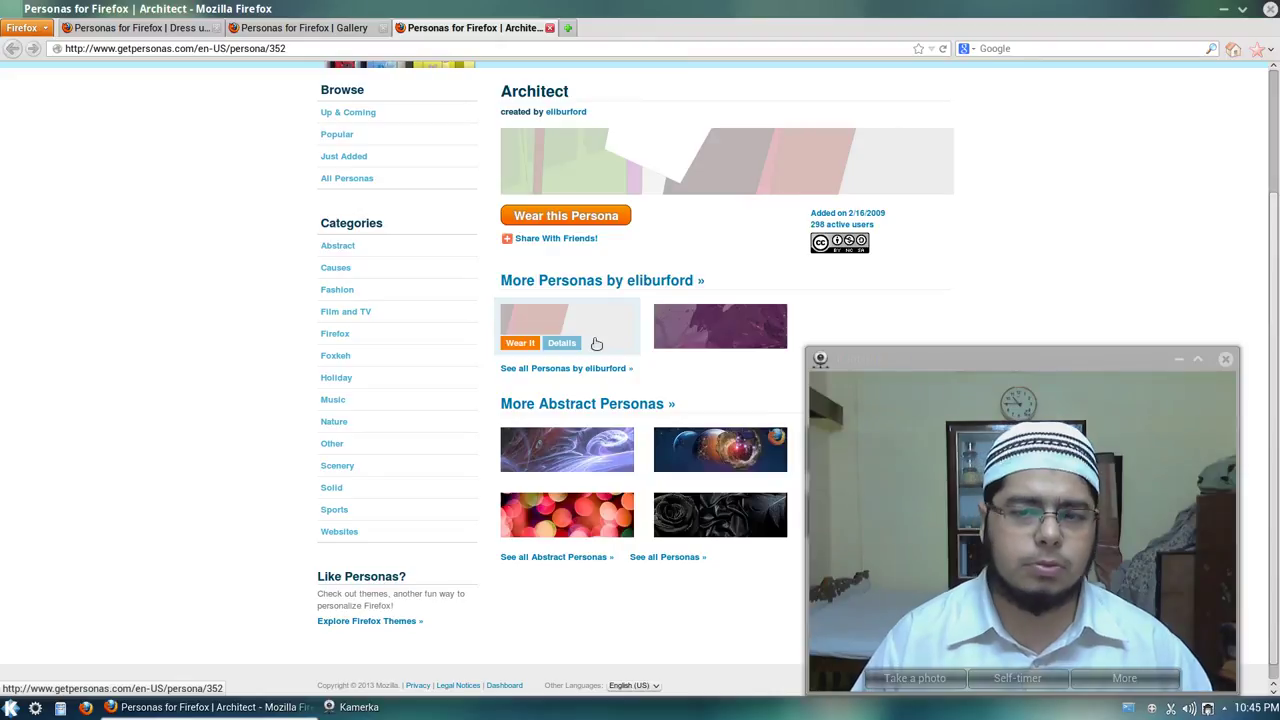
Step: Switch back to LibreOffice Impress and confirm the Own Persona choice in the Personalization options
key("ctrl+F2")
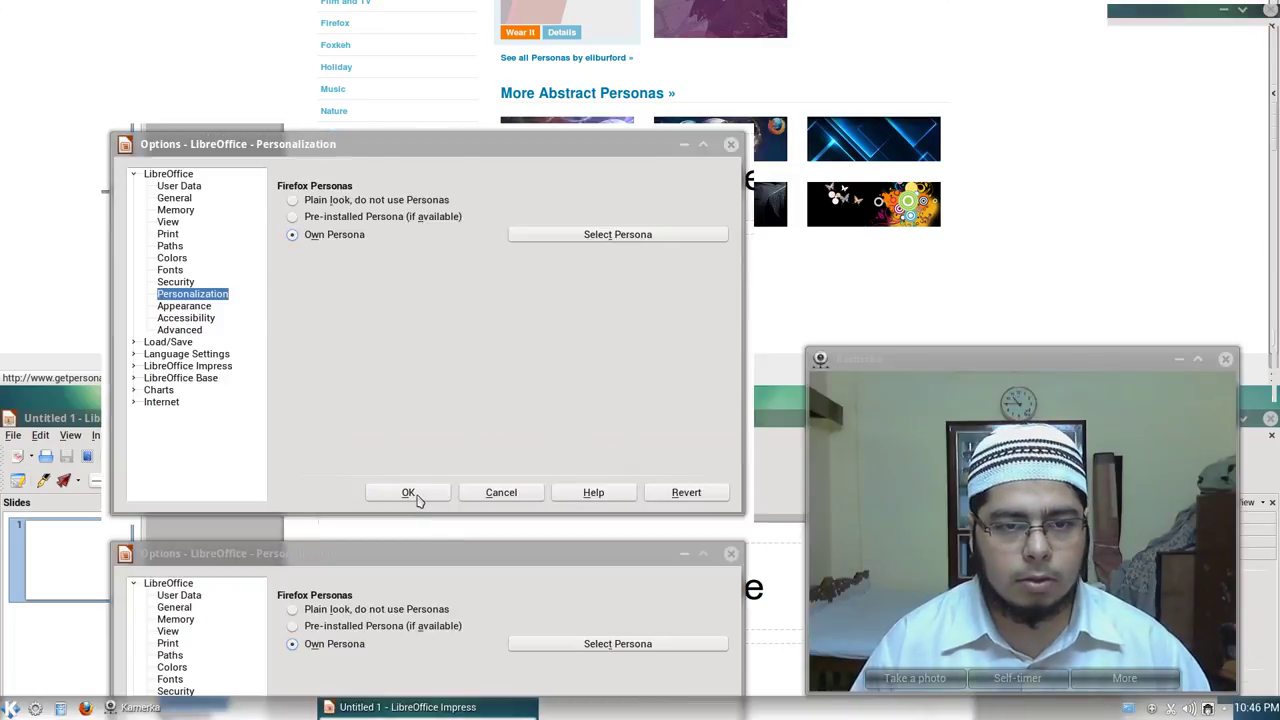
left_click_drag(346, 150, 328, 131)
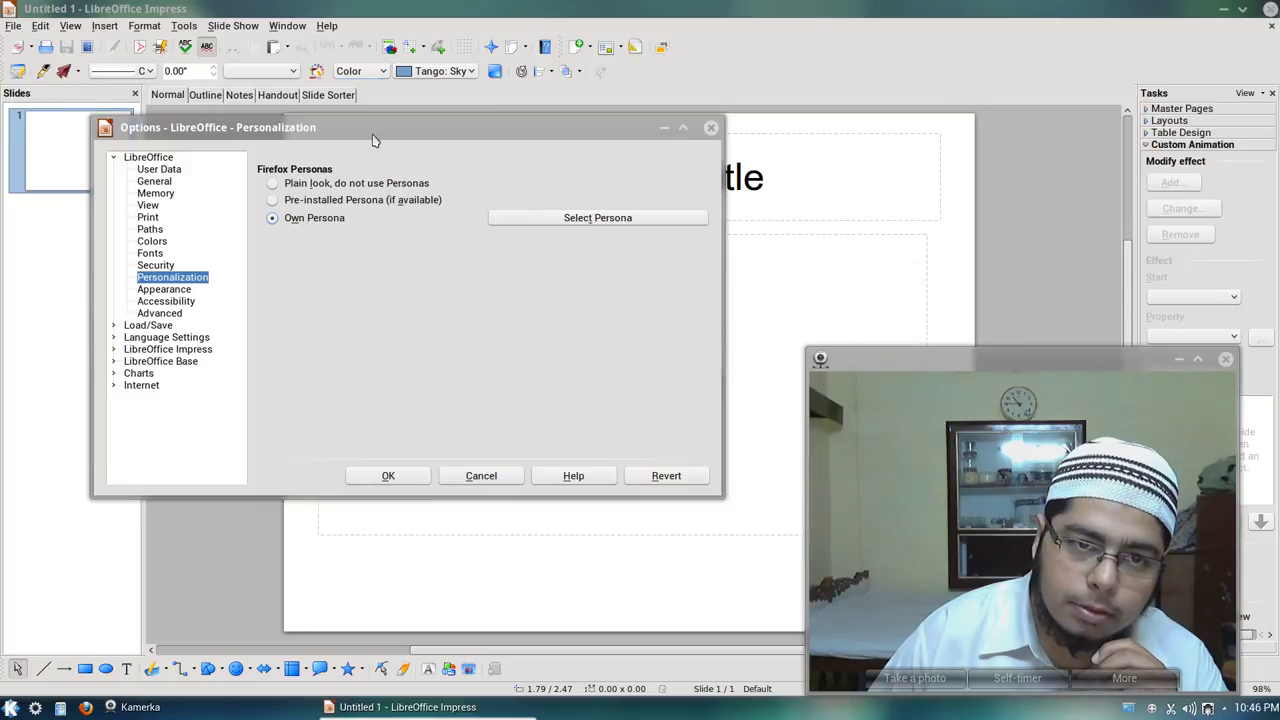
left_click_drag(360, 140, 513, 207)
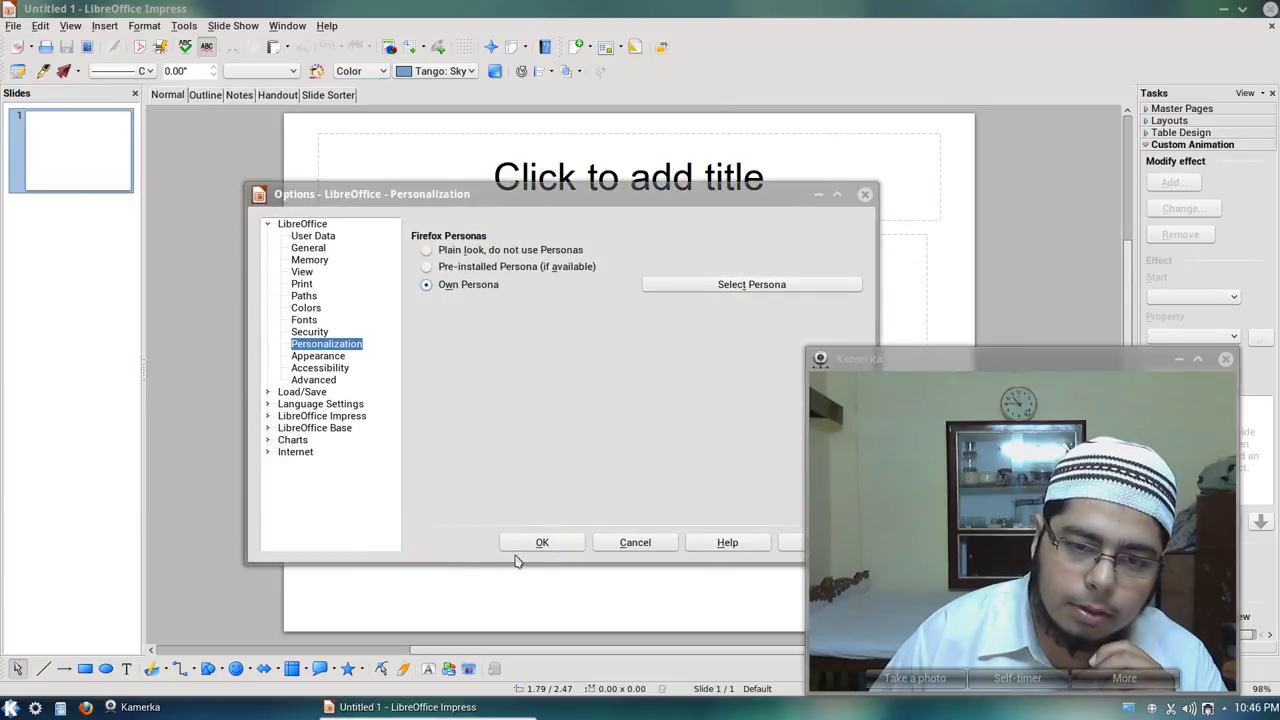
left_click_drag(588, 245, 472, 208)
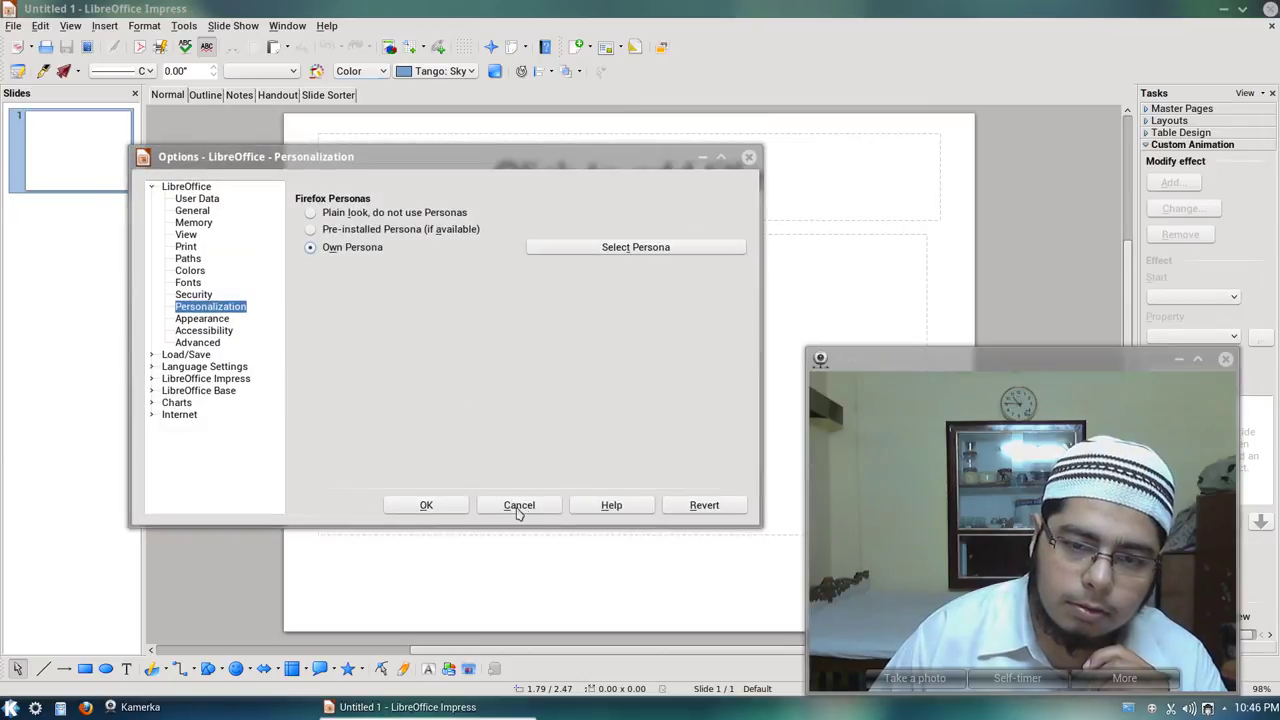
key("Return")
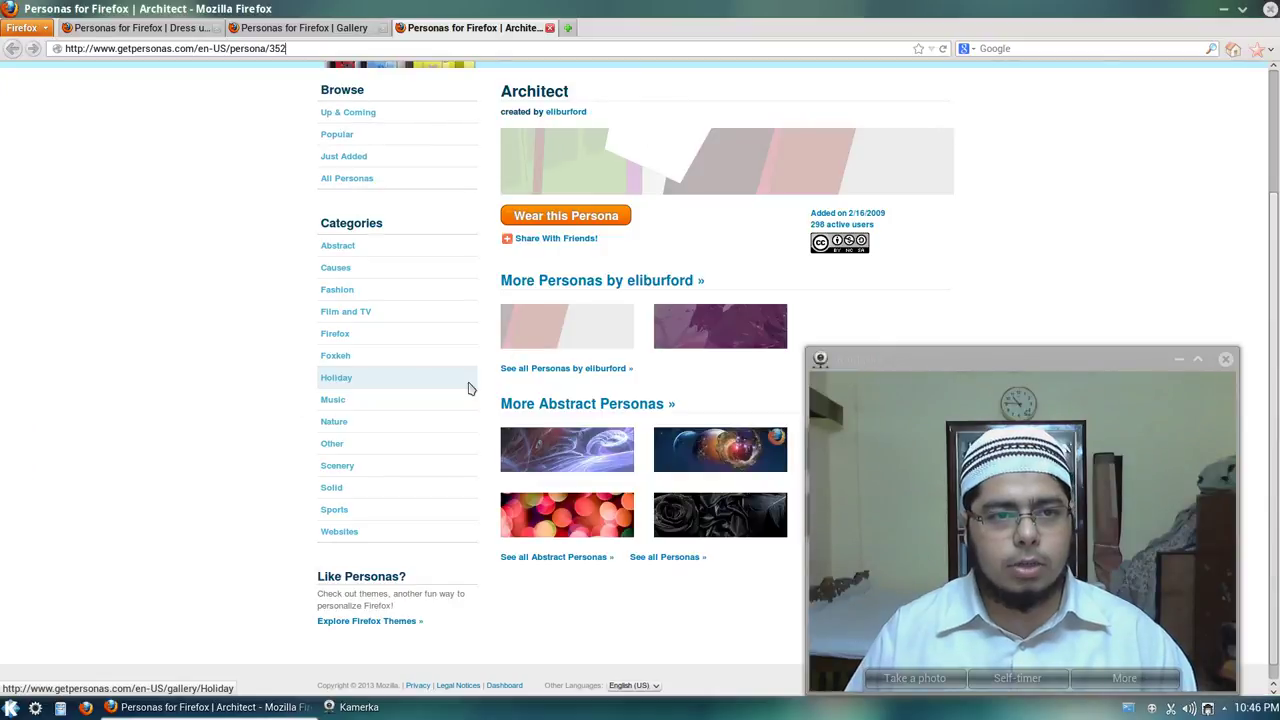
Step: Switch from Firefox to the first virtual desktop
key("ctrl+F1")
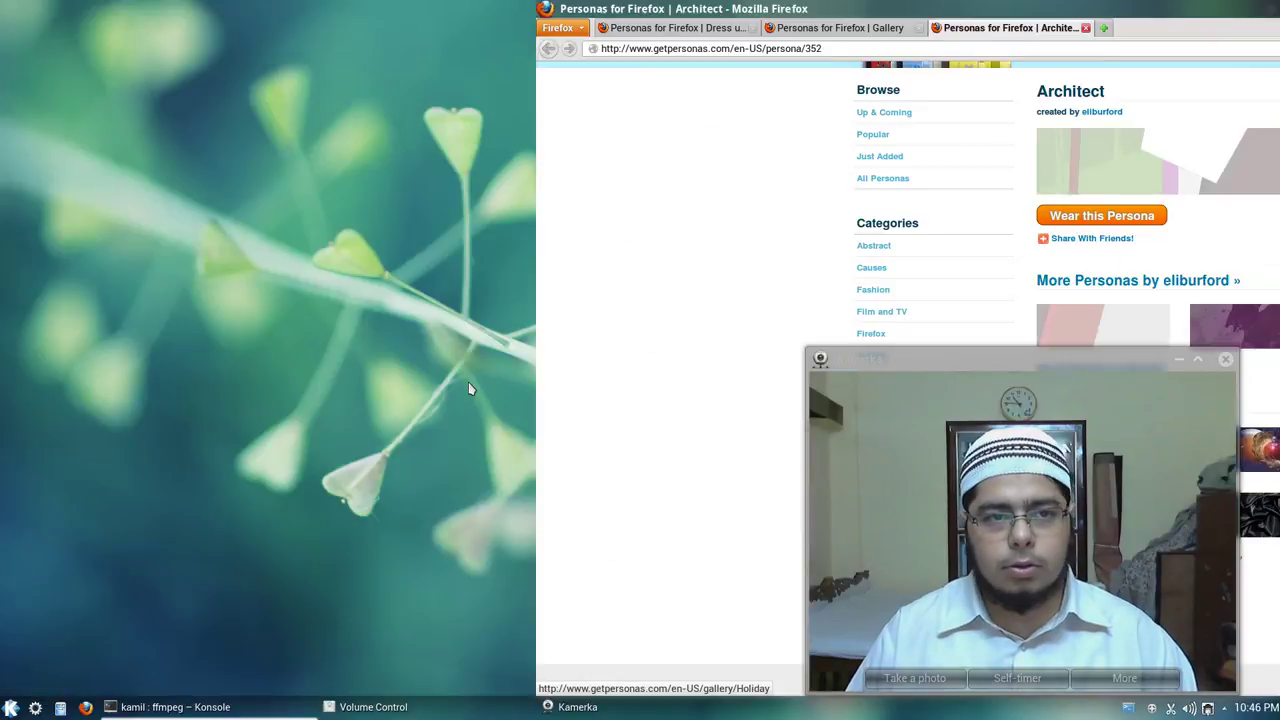